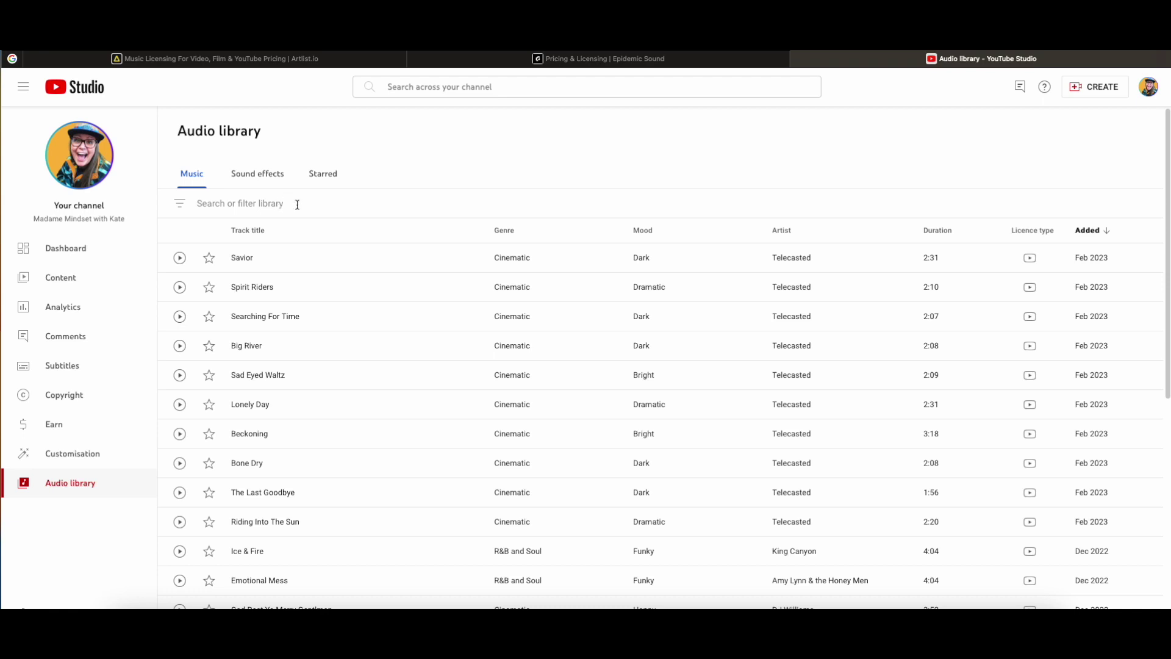
Filter the music library to tracks with the moods Bright and Happy.
click(297, 204)
click(232, 299)
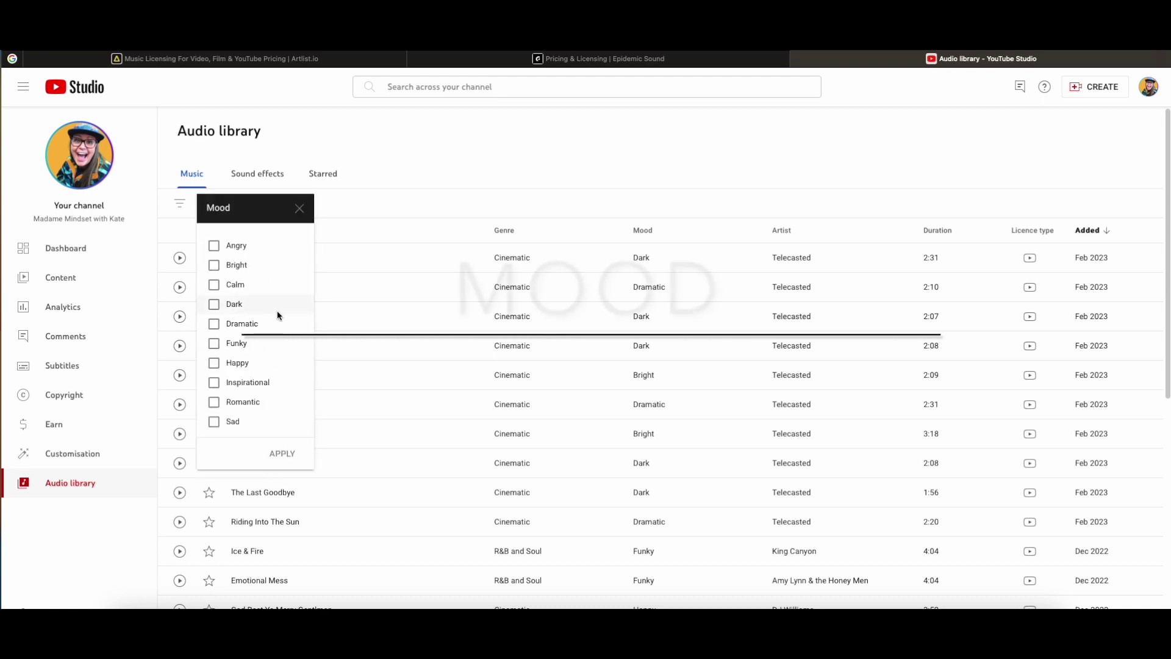
click(223, 269)
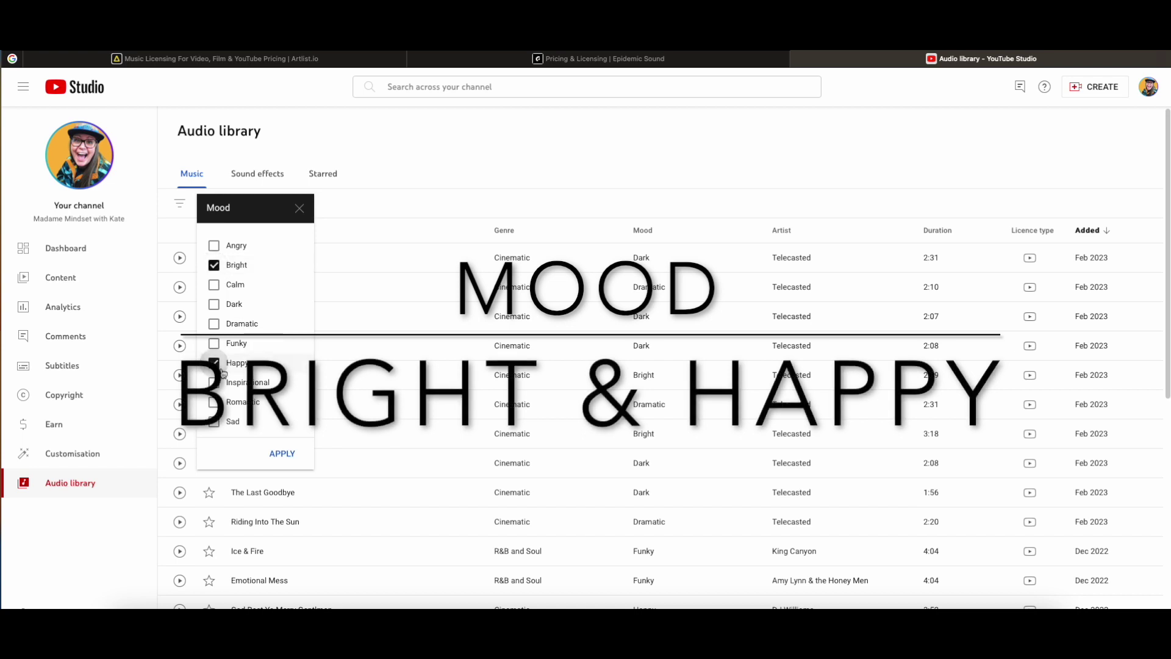
click(282, 453)
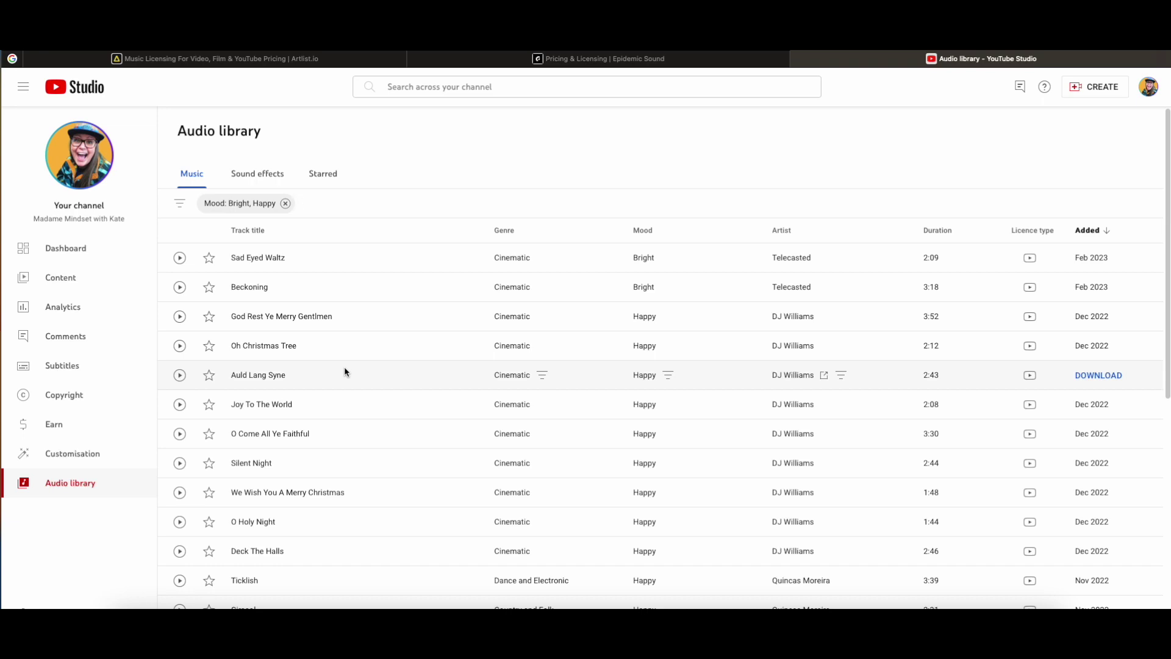
Add a genre filter for Dance and Electronic, Hip Hop and Rap, and Pop to the music list.
click(334, 203)
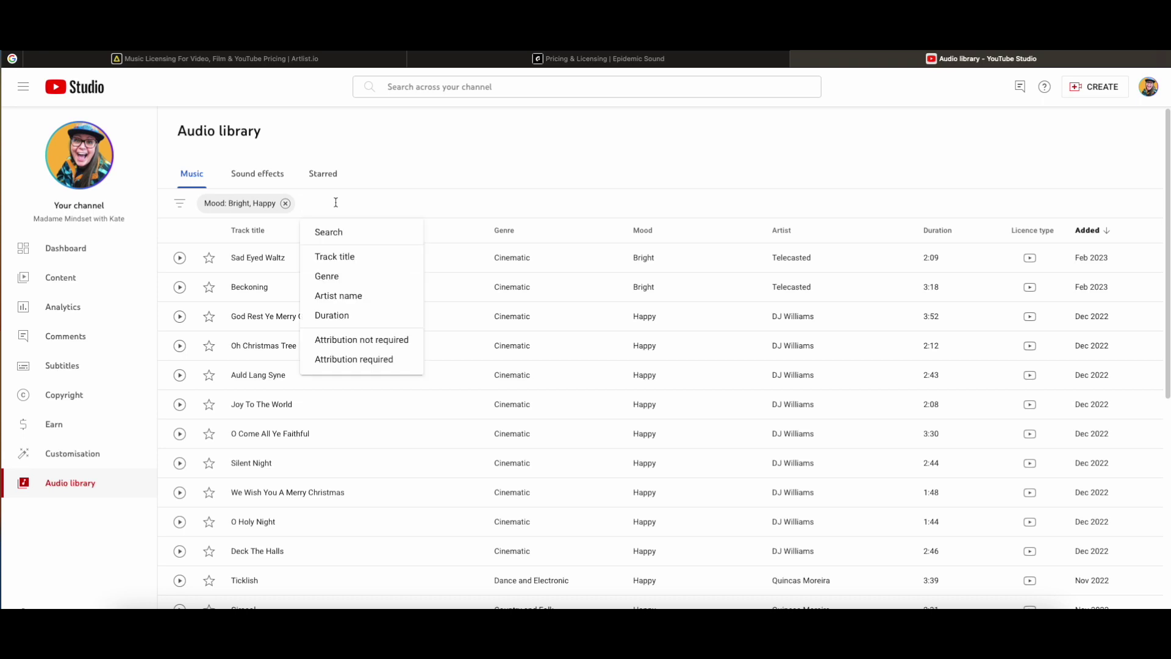
click(326, 281)
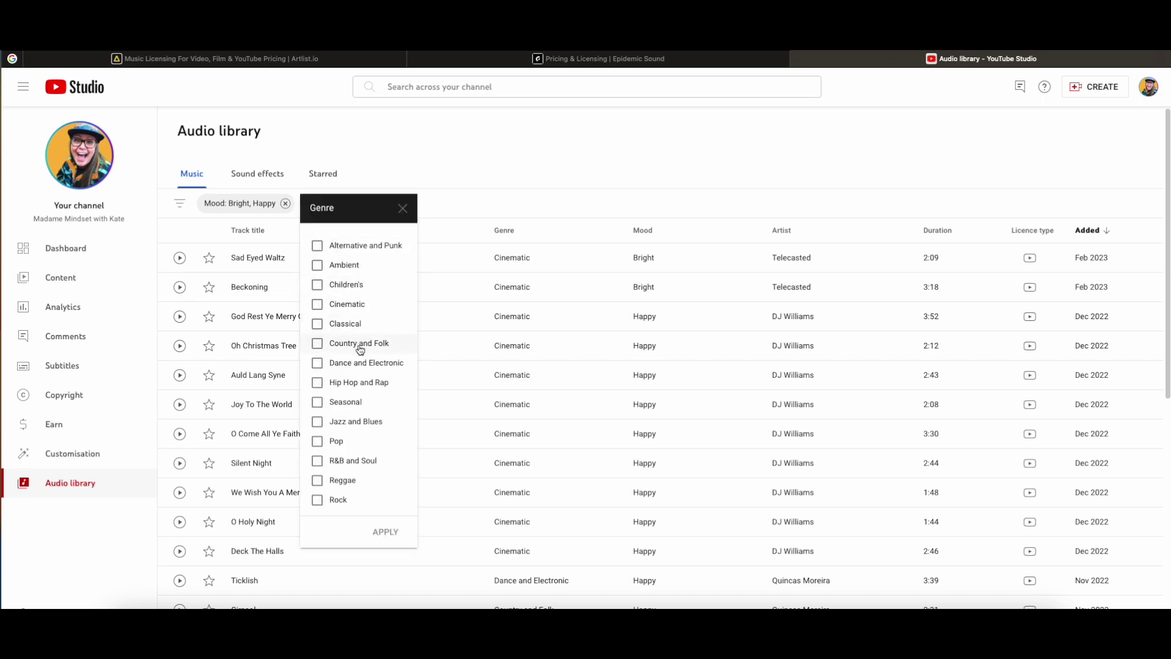
click(318, 364)
click(318, 382)
click(384, 542)
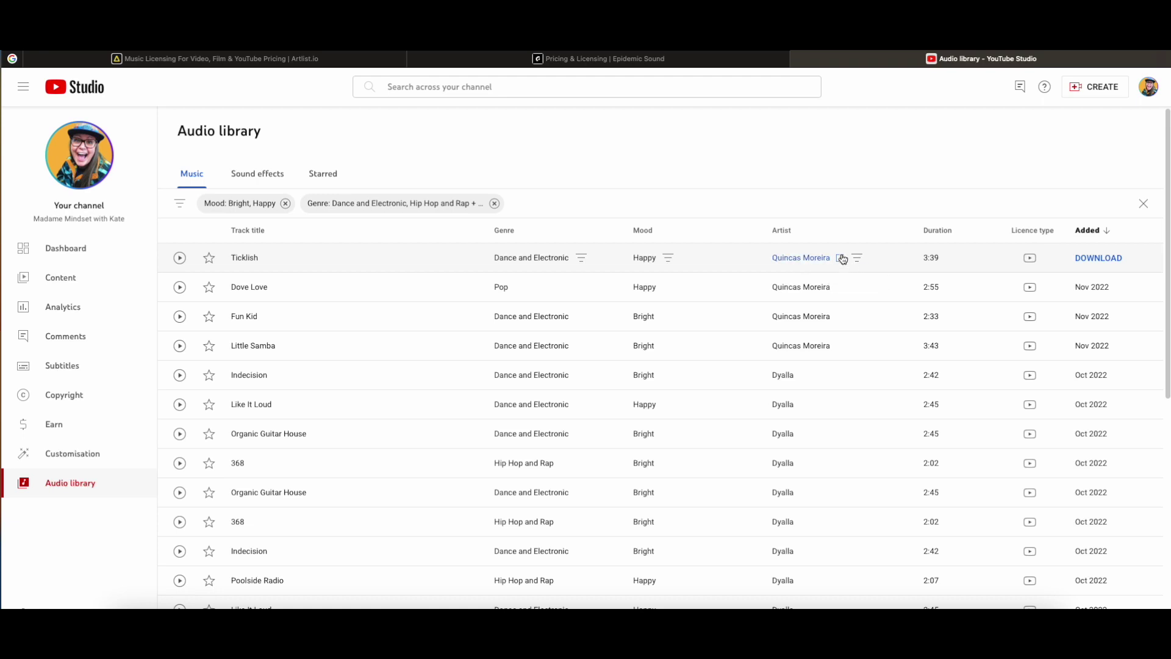
Read the full licence details for the track Ticklish and dismiss them.
mouse_move(1031, 260)
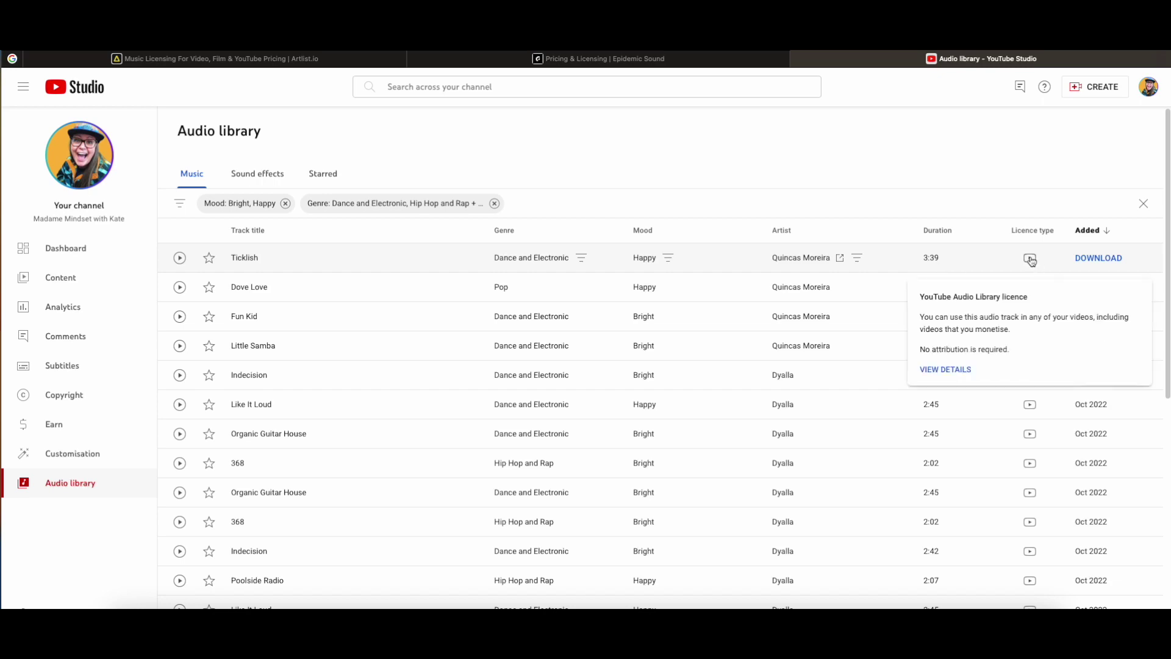
click(945, 369)
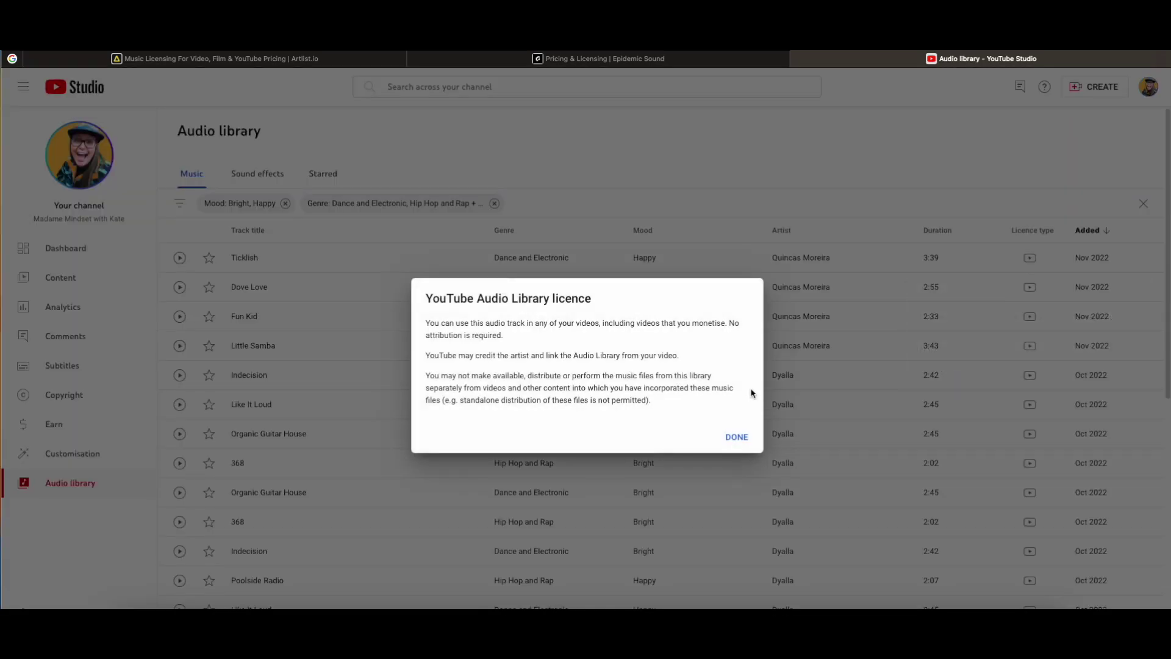
click(378, 347)
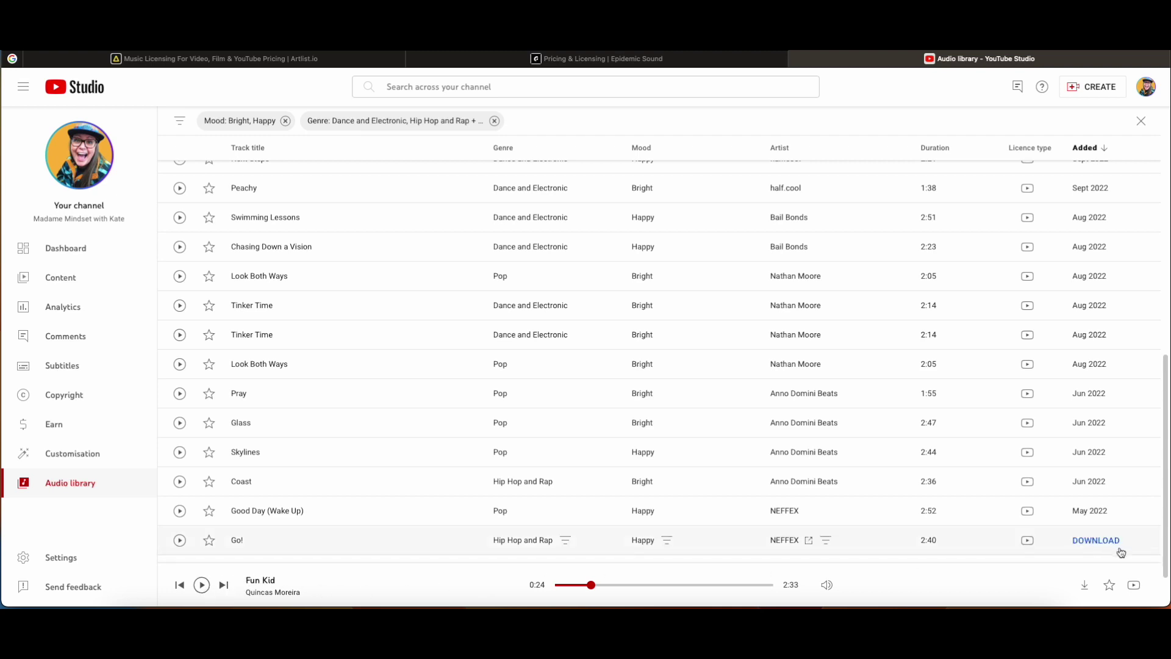
Preview Fun Kid from about 0:58, and play a sample of Housin from the following page of filtered tracks.
drag(621, 586, 635, 585)
mouse_move(831, 594)
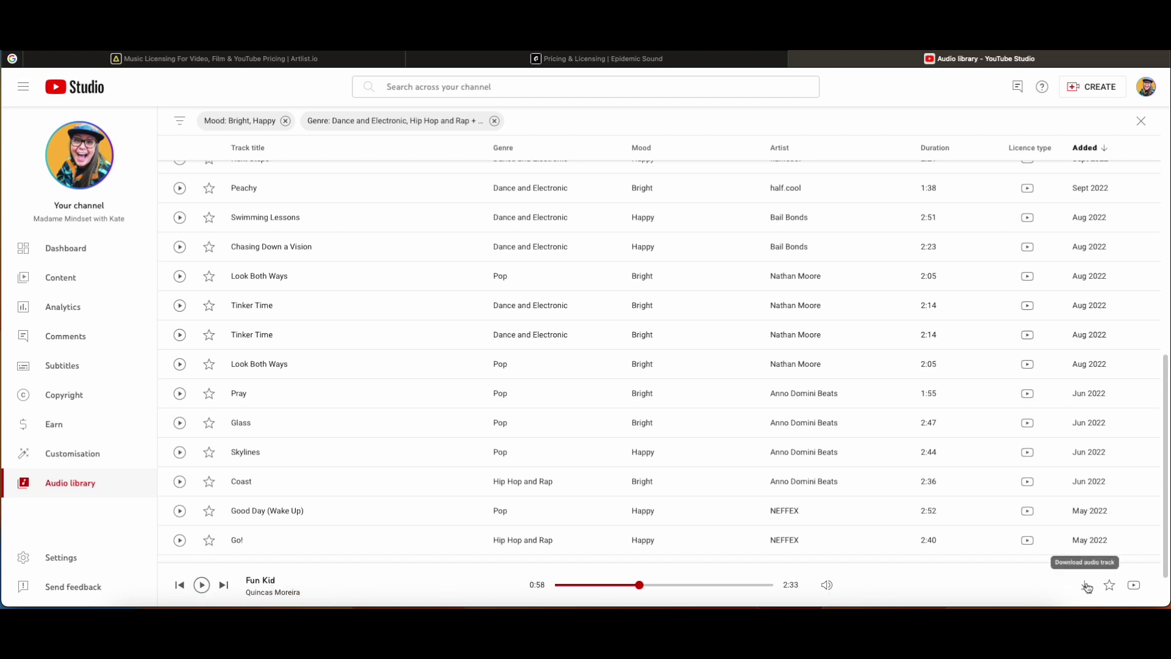
mouse_move(1135, 587)
scroll(399, 454, down, 1)
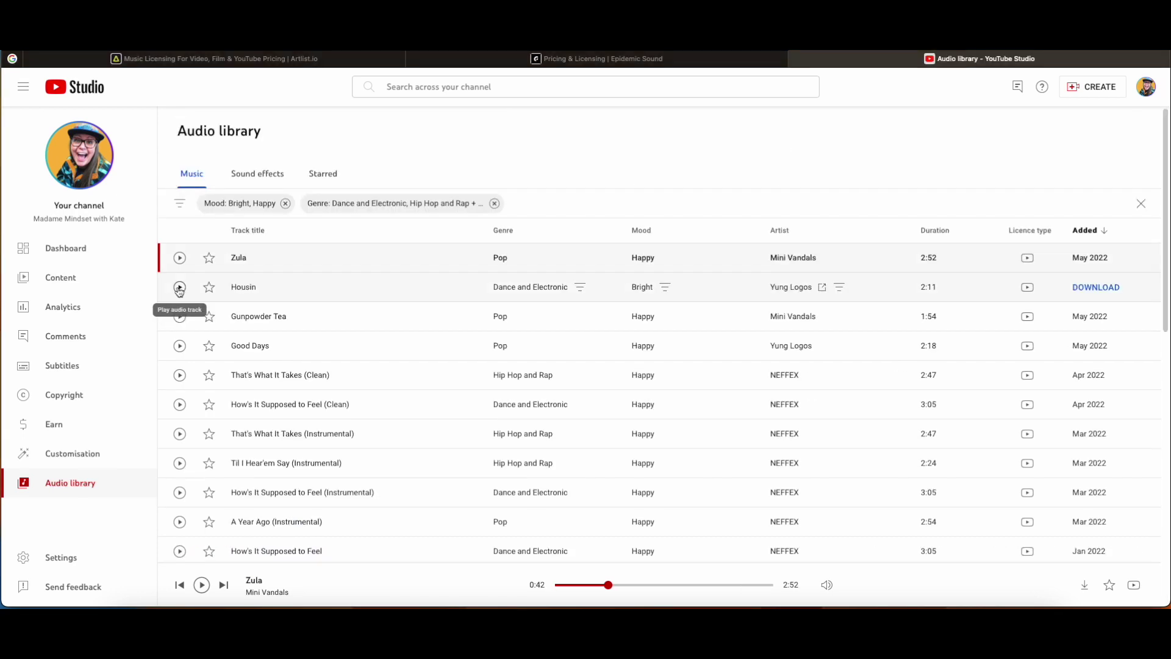
click(179, 287)
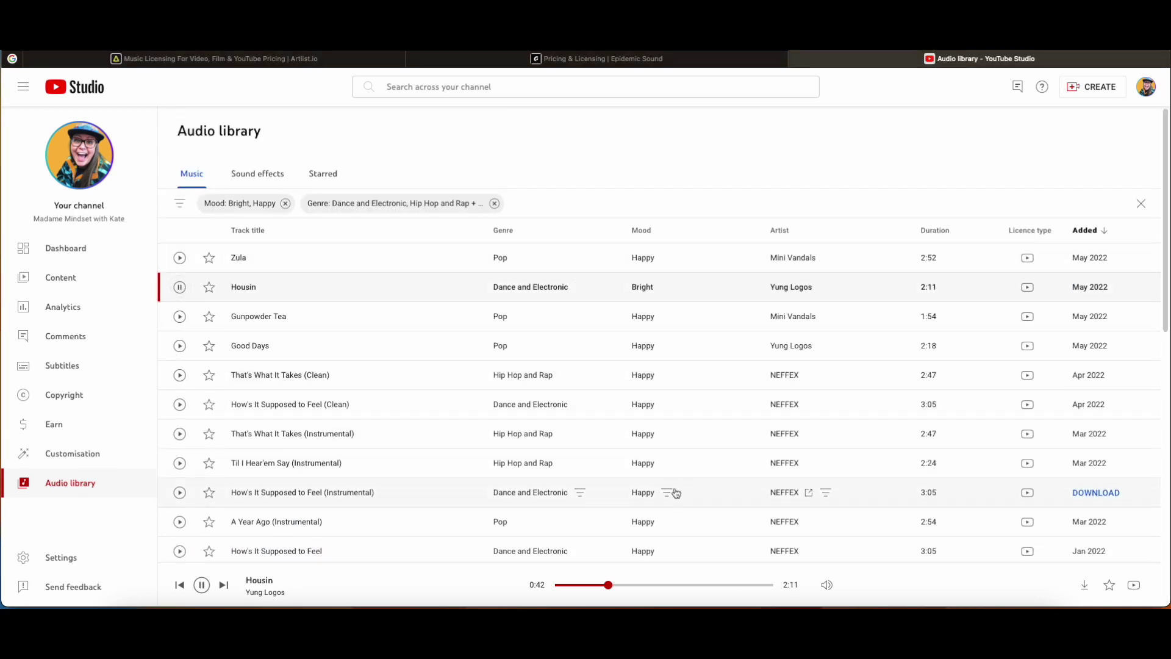
click(201, 585)
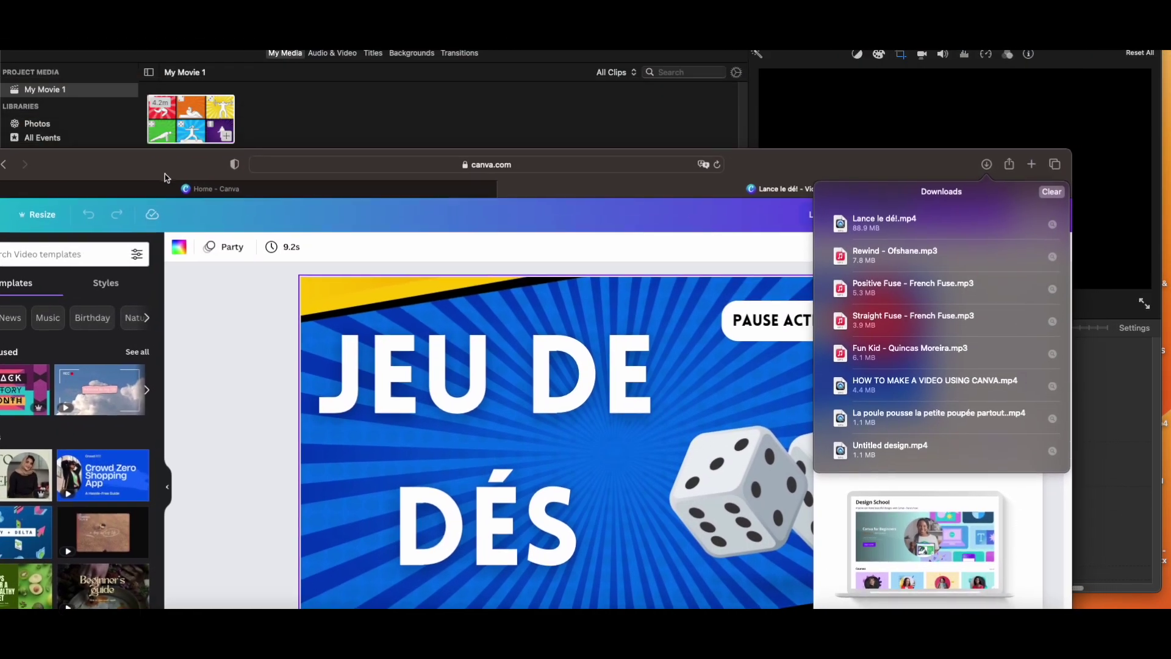
Import three downloaded MP3 music tracks, starting with Rewind - Ofshane, from the browser's downloads into the My Movie 1 media in iMovie.
drag(164, 177, 189, 199)
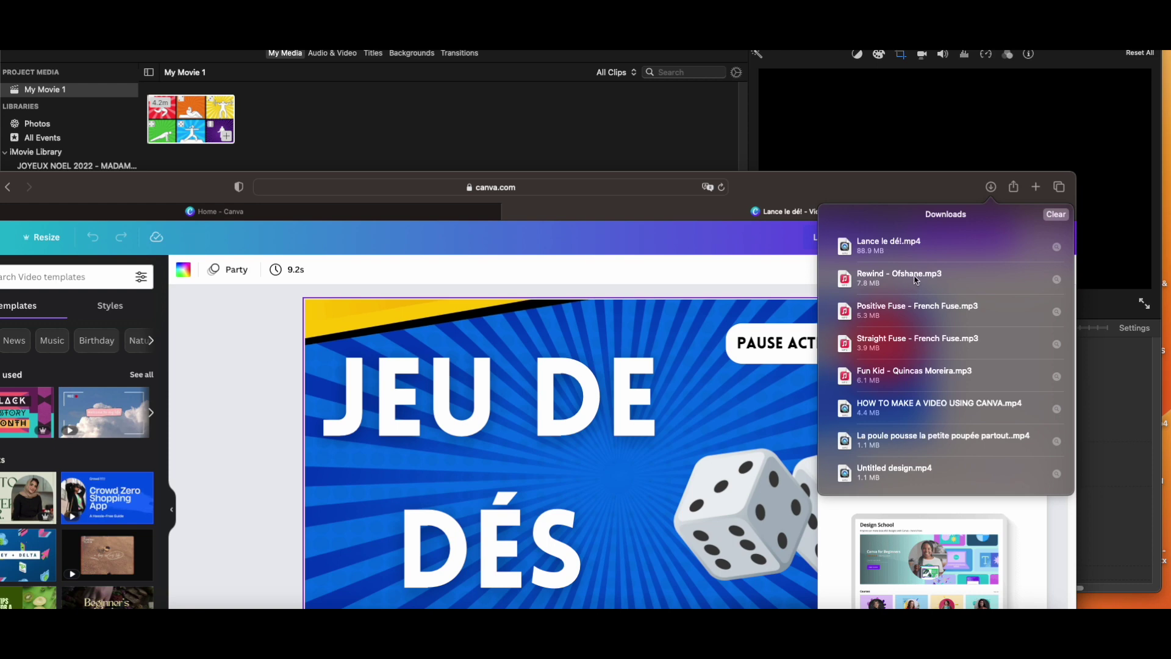
drag(930, 280, 391, 122)
click(732, 601)
drag(921, 308, 427, 118)
click(732, 600)
drag(908, 310, 606, 138)
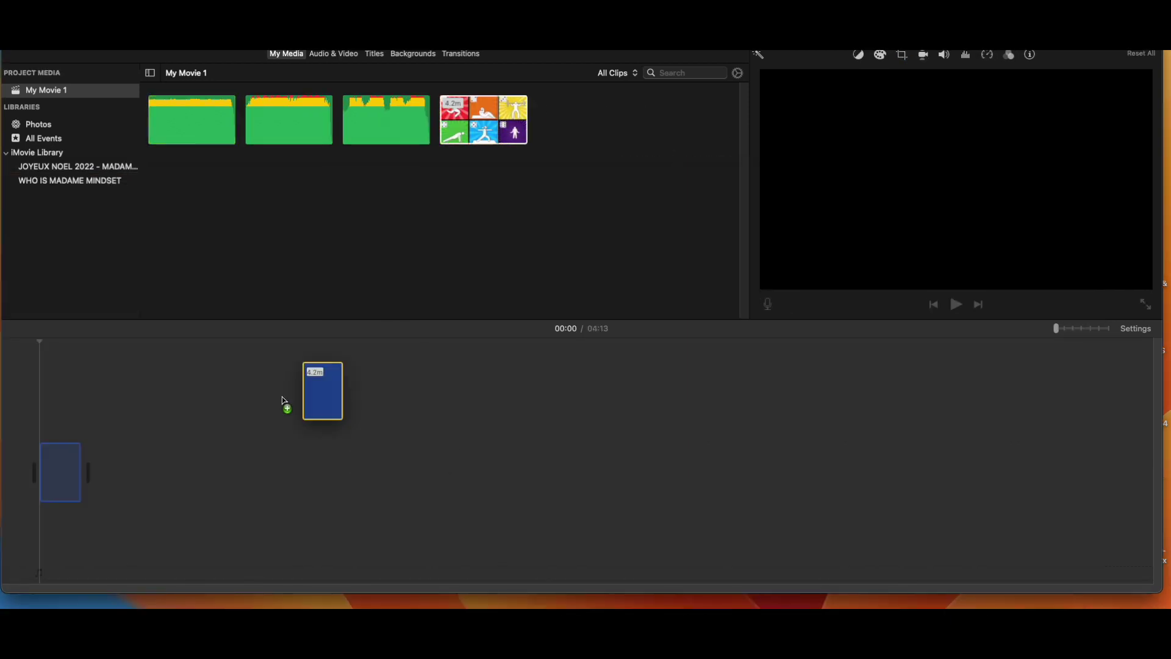
Place the 4.2-minute dice game video at the start of the empty timeline.
drag(282, 405, 61, 471)
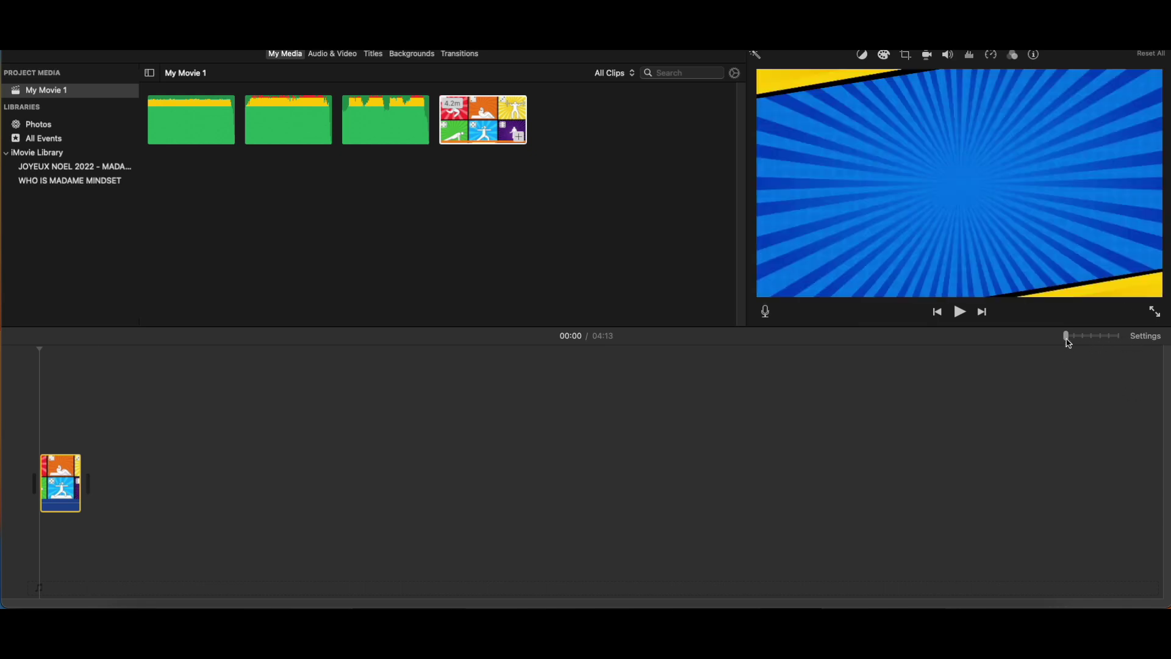
mouse_move(1068, 342)
mouse_down()
mouse_move(1118, 342)
mouse_move(1092, 342)
mouse_up()
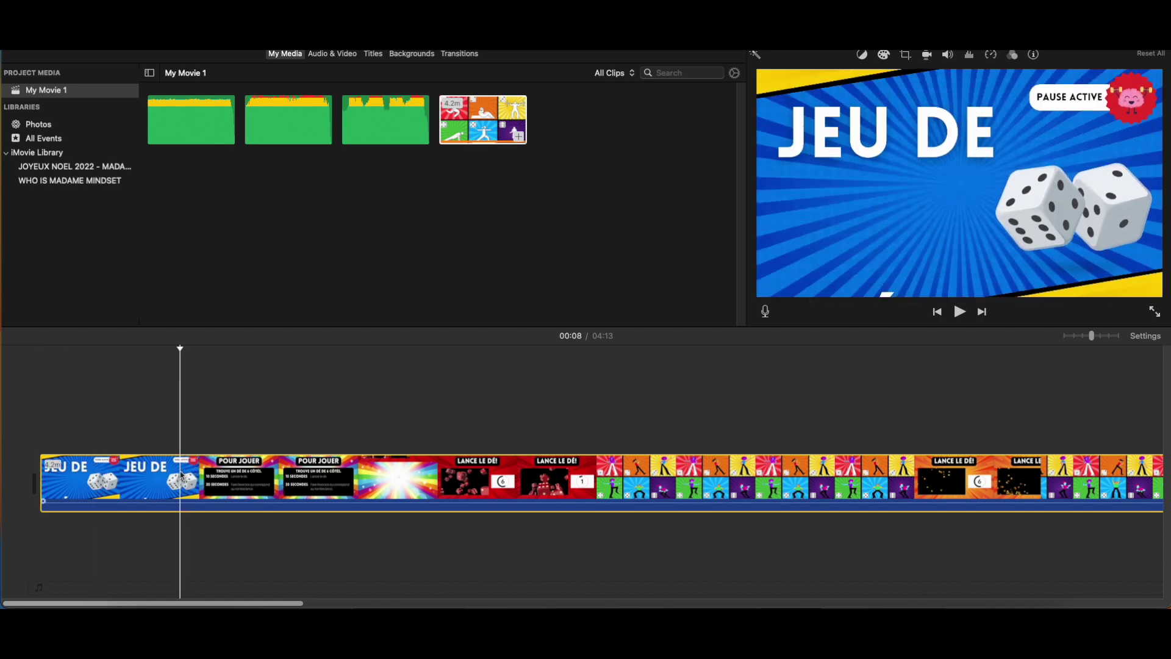
Split the video along the timeline where the music should change, starting at about 0:08 and continuing into the final exercise section.
key(super+b)
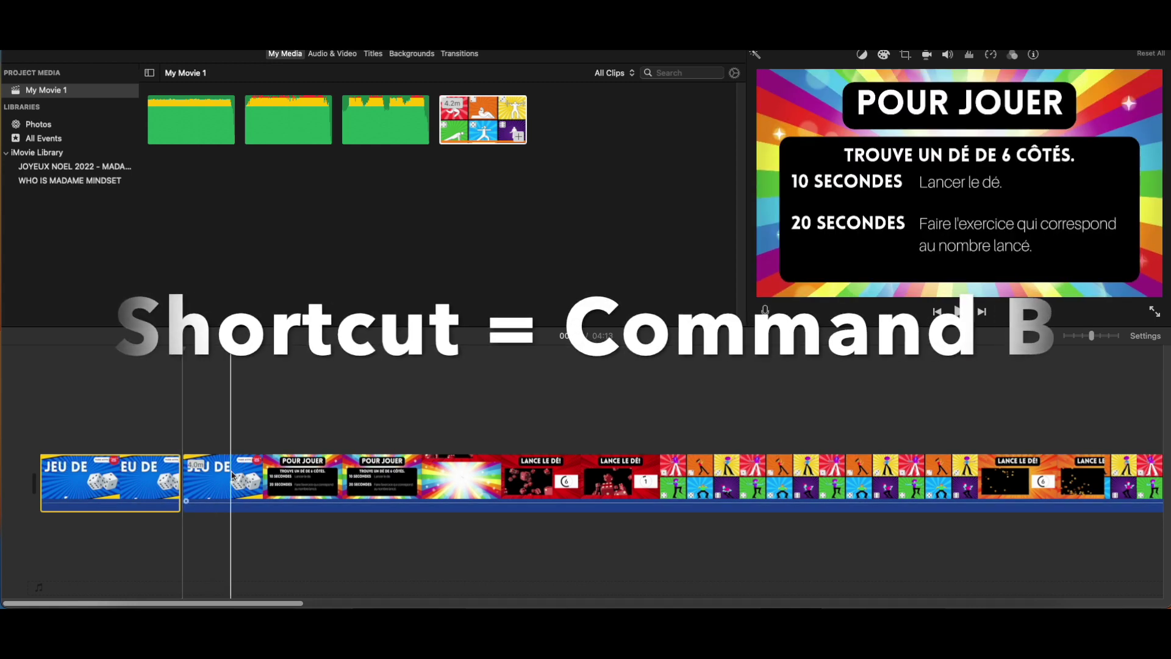
key(super+b)
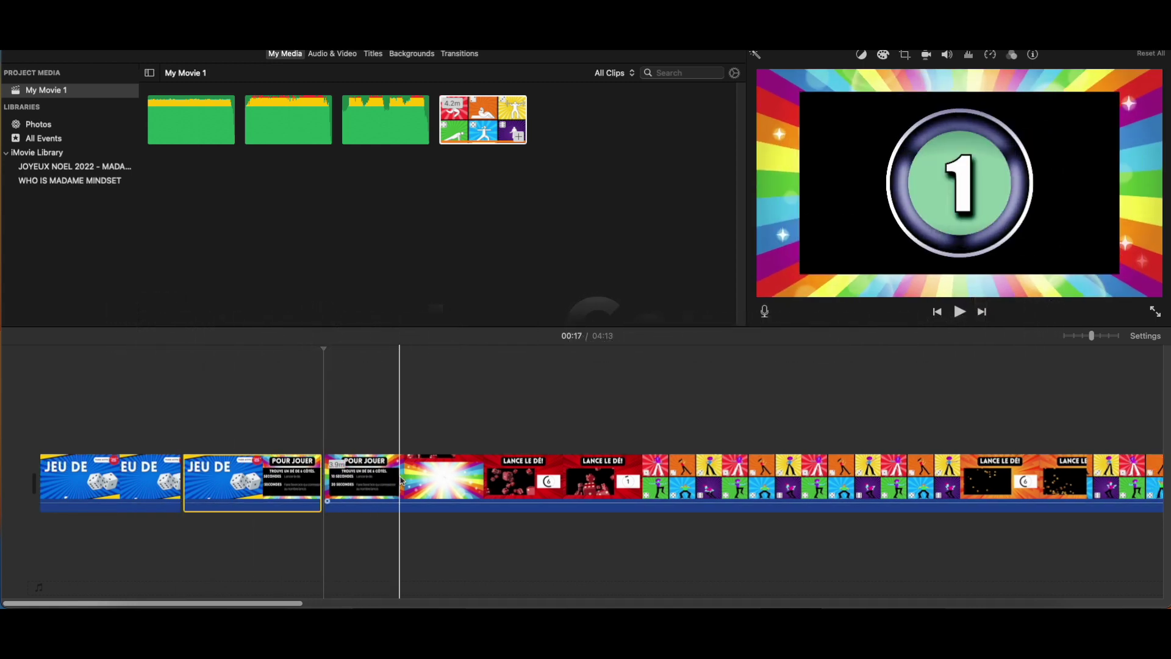
key(super+b)
key(super+b)
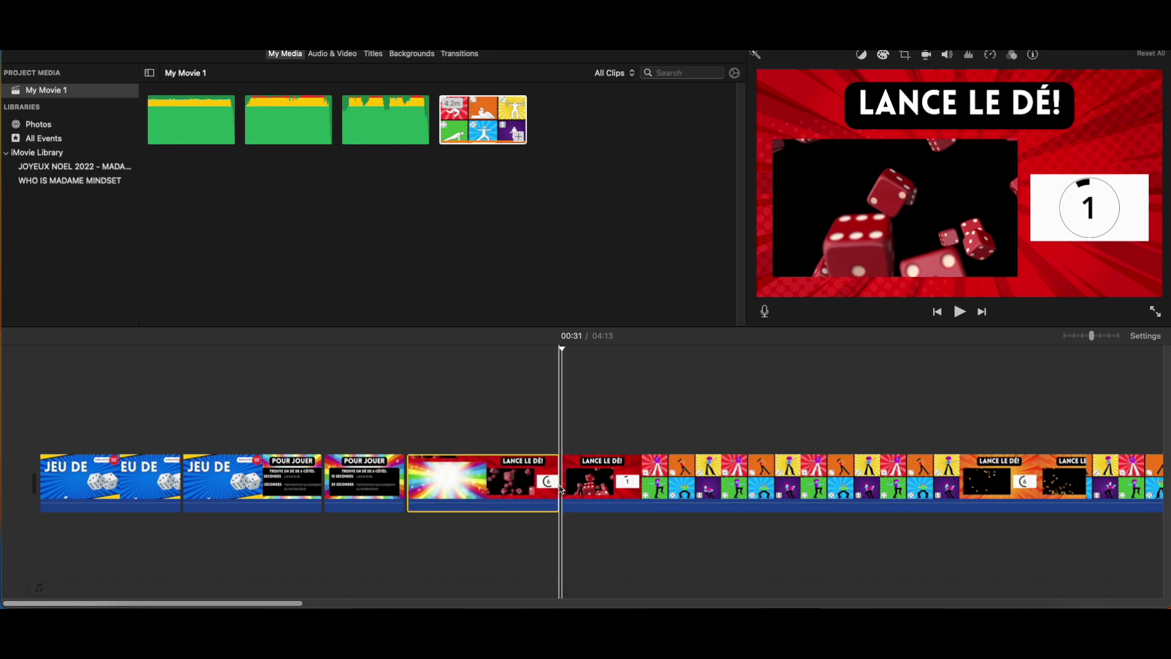
drag(295, 602, 410, 603)
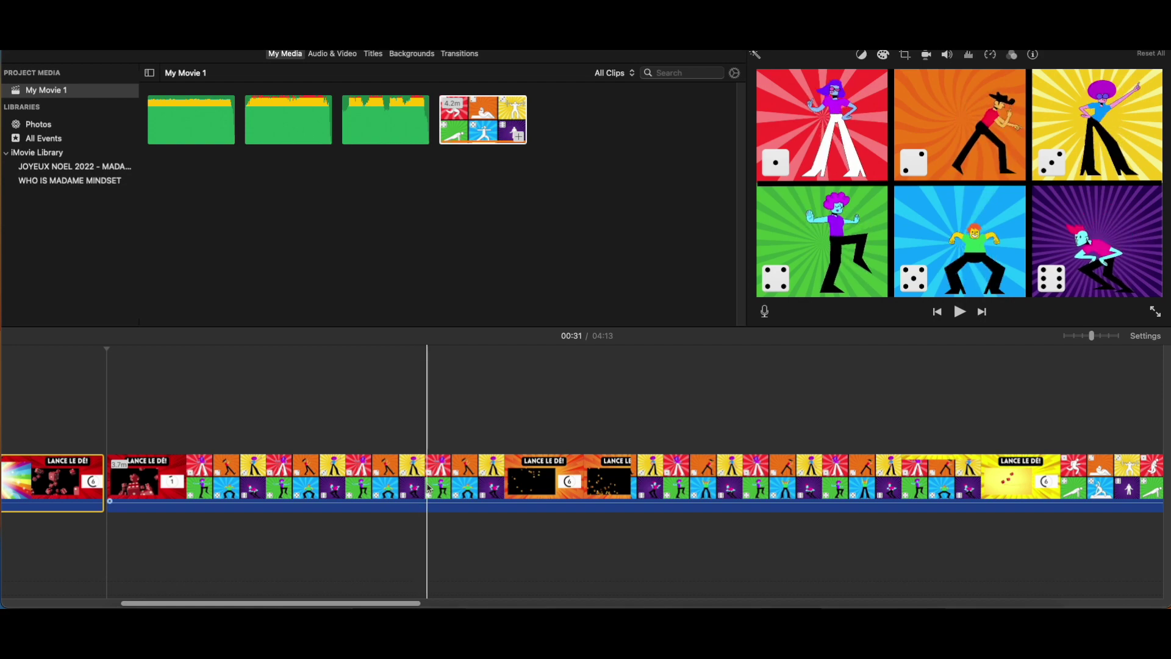
scroll(429, 488, right, 15)
scroll(775, 481, right, 20)
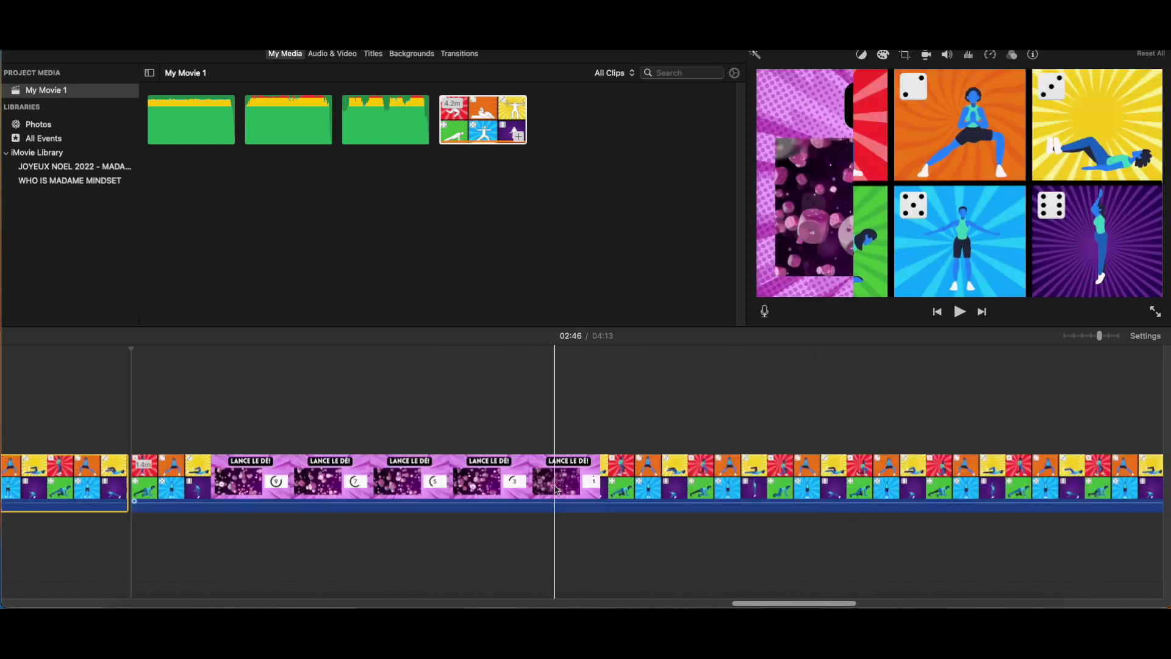
scroll(572, 488, right, 20)
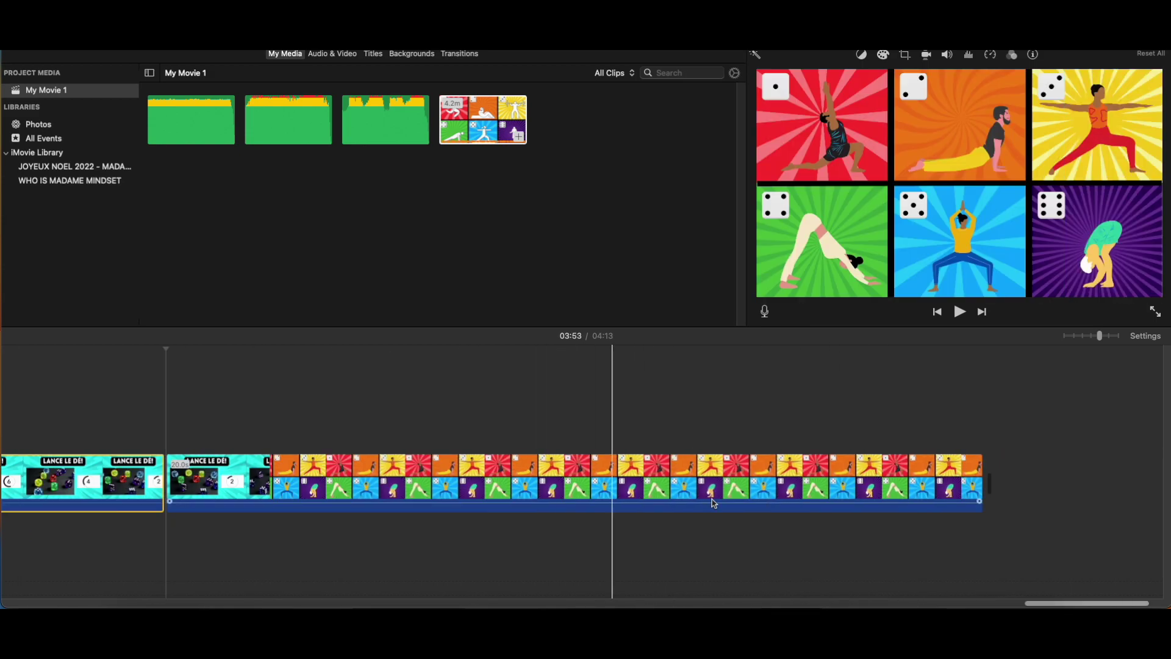
Try to shorten the second clip by about 5 seconds from its end, and undo the trim.
scroll(714, 501, left, 20)
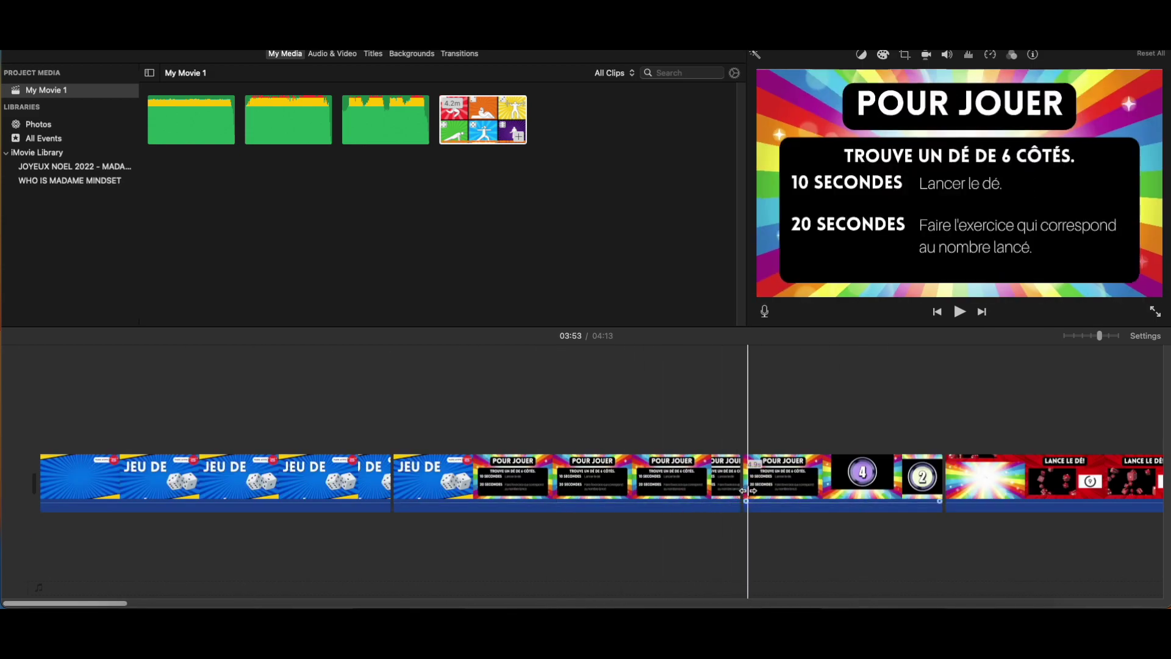
click(710, 488)
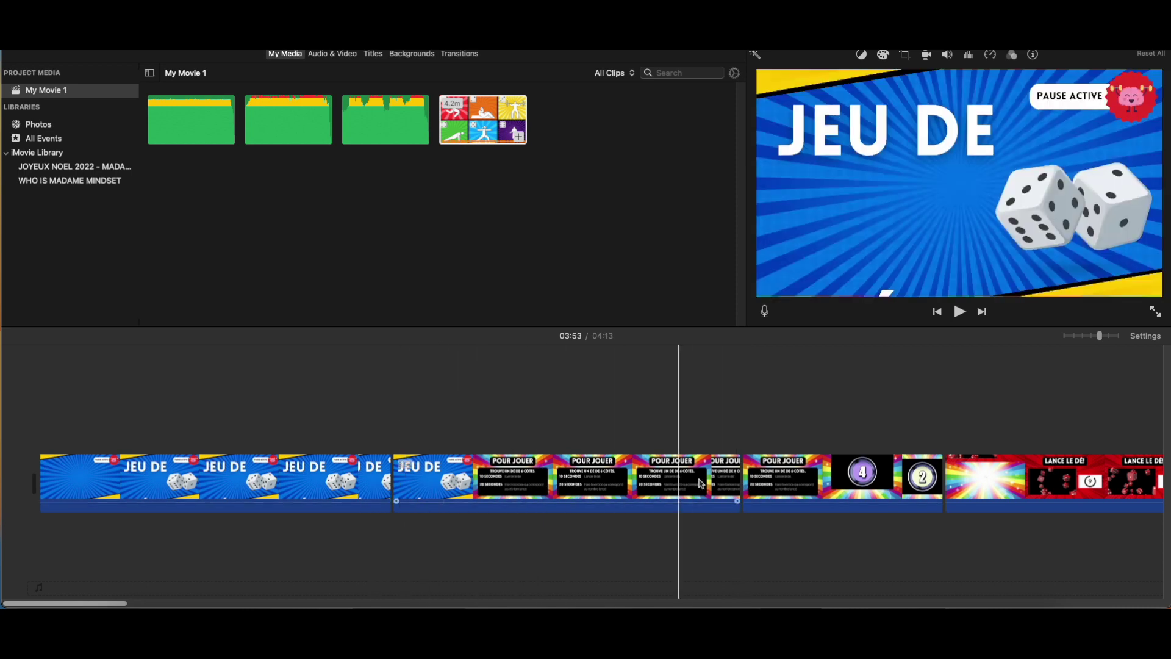
drag(738, 476, 545, 476)
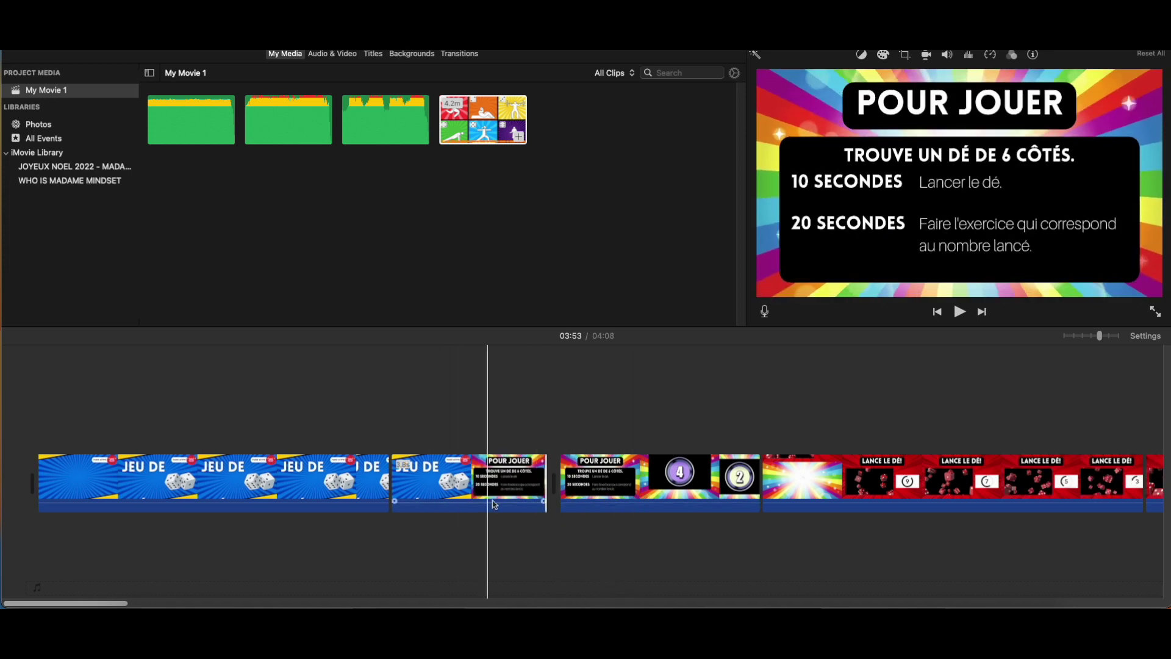
key(super+z)
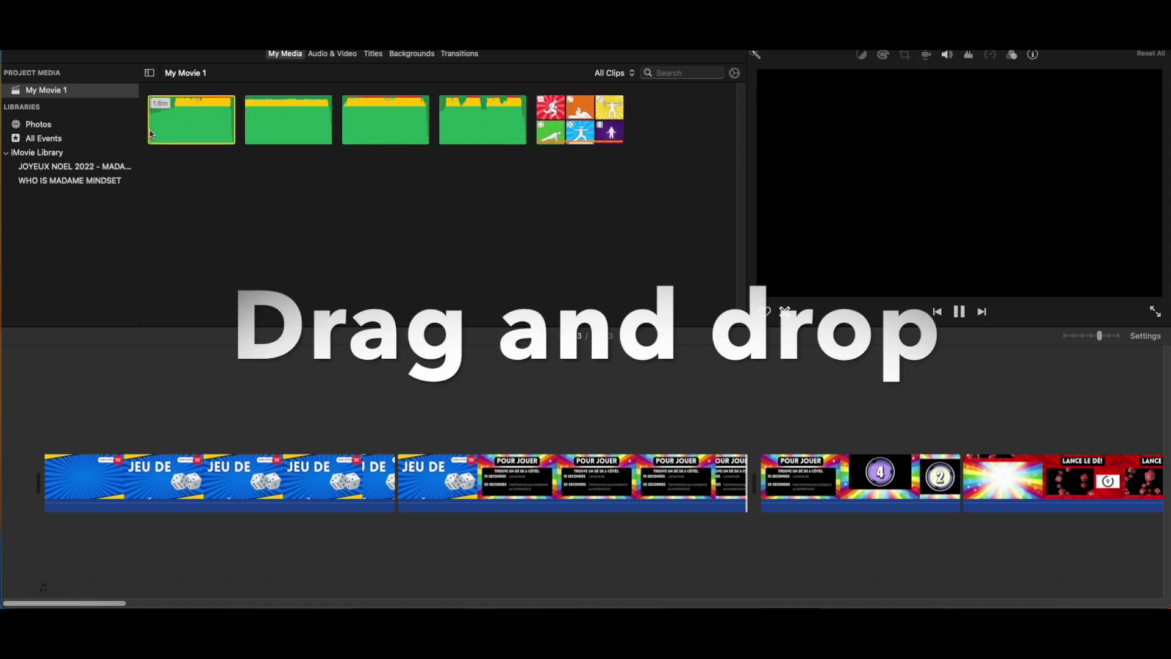
Place Straight Fuse beneath the start of the video and lower its volume to about 40%.
drag(191, 120, 42, 552)
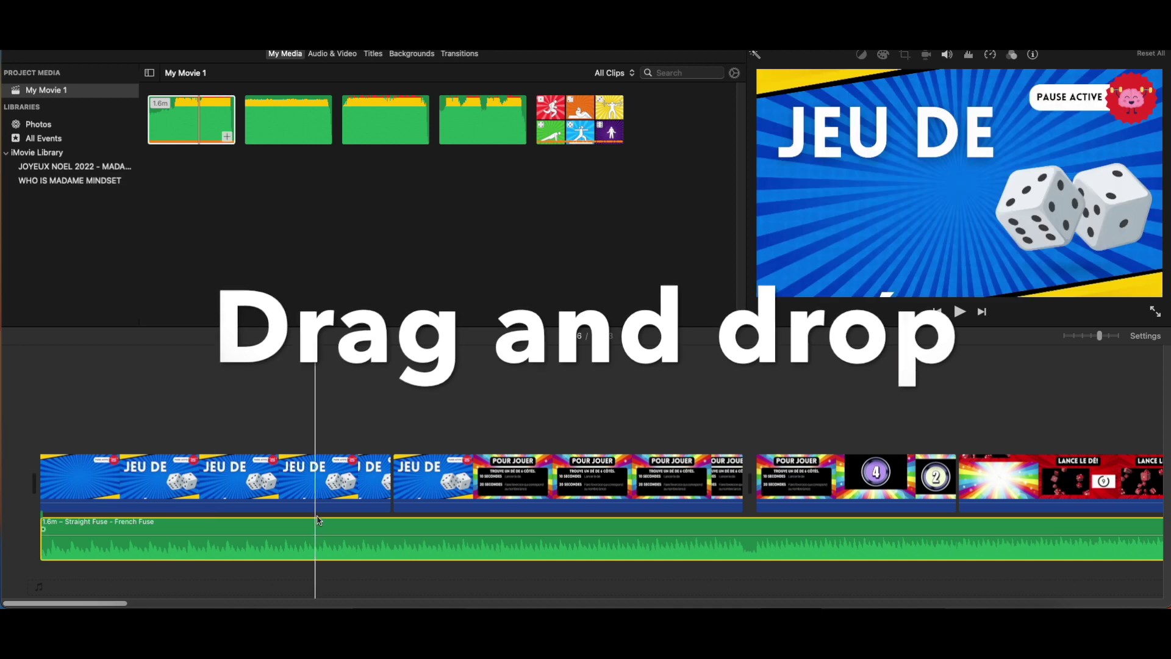
click(335, 537)
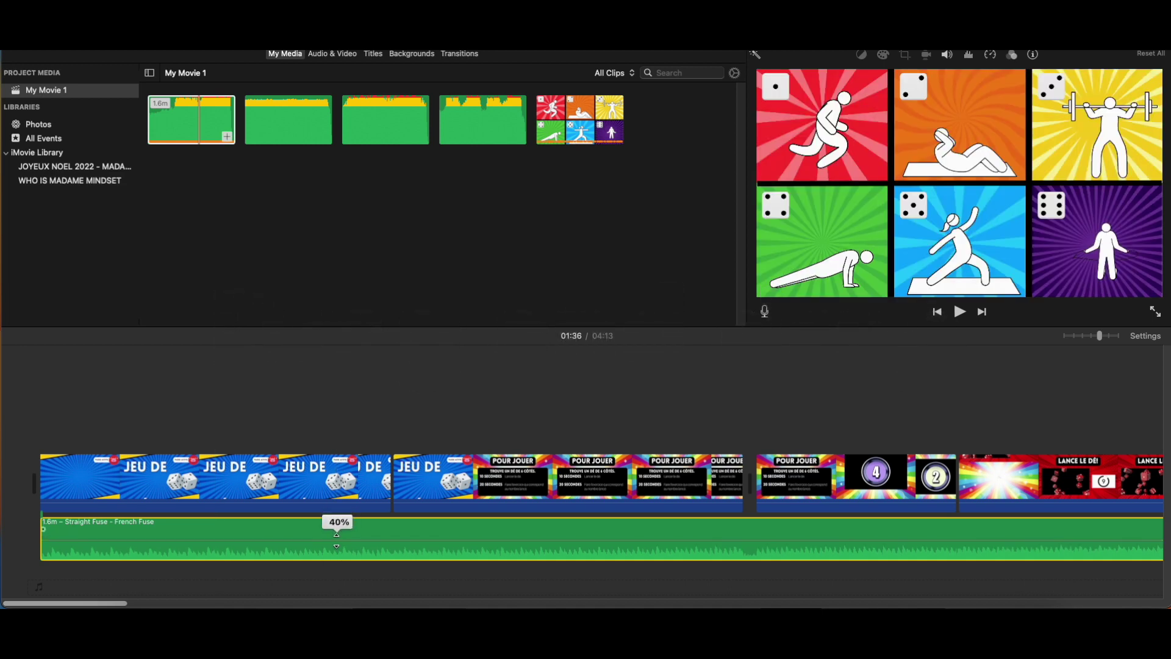
drag(336, 537, 337, 539)
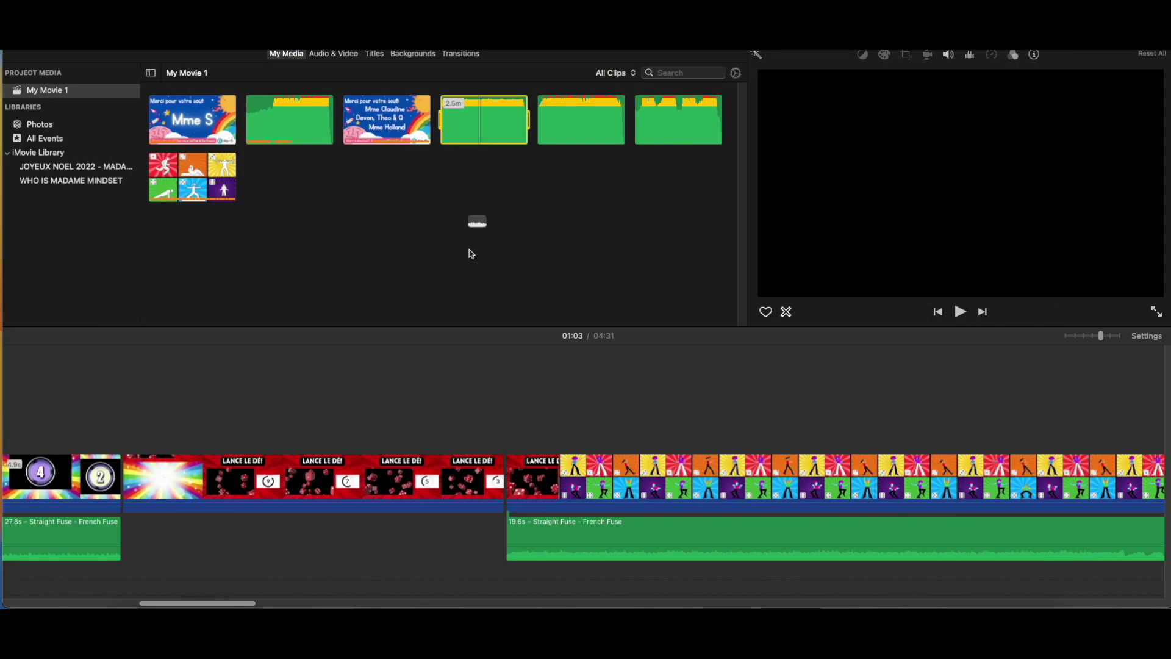
Place Fun Kid under the first dice-roll section at about 25% volume, fading Straight Fuse out and Fun Kid in.
drag(472, 254, 125, 551)
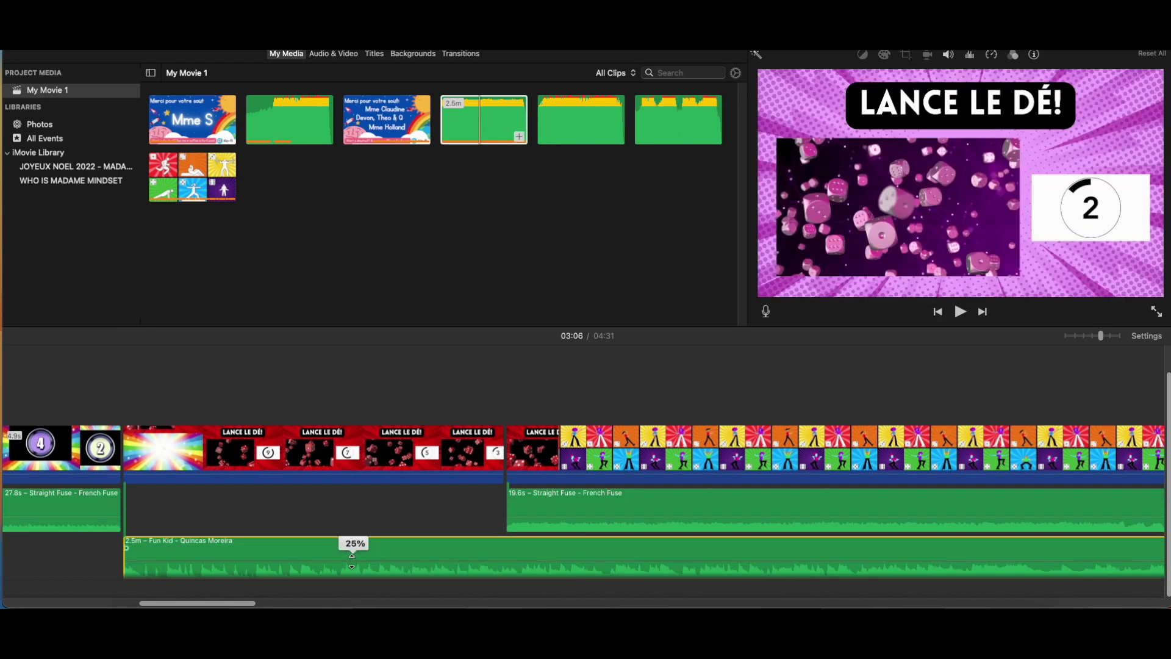
click(178, 506)
drag(95, 502, 76, 503)
drag(125, 547, 164, 549)
Split Fun Kid at 0:42 where the next Straight Fuse clip begins, and fade between the two tracks.
click(505, 549)
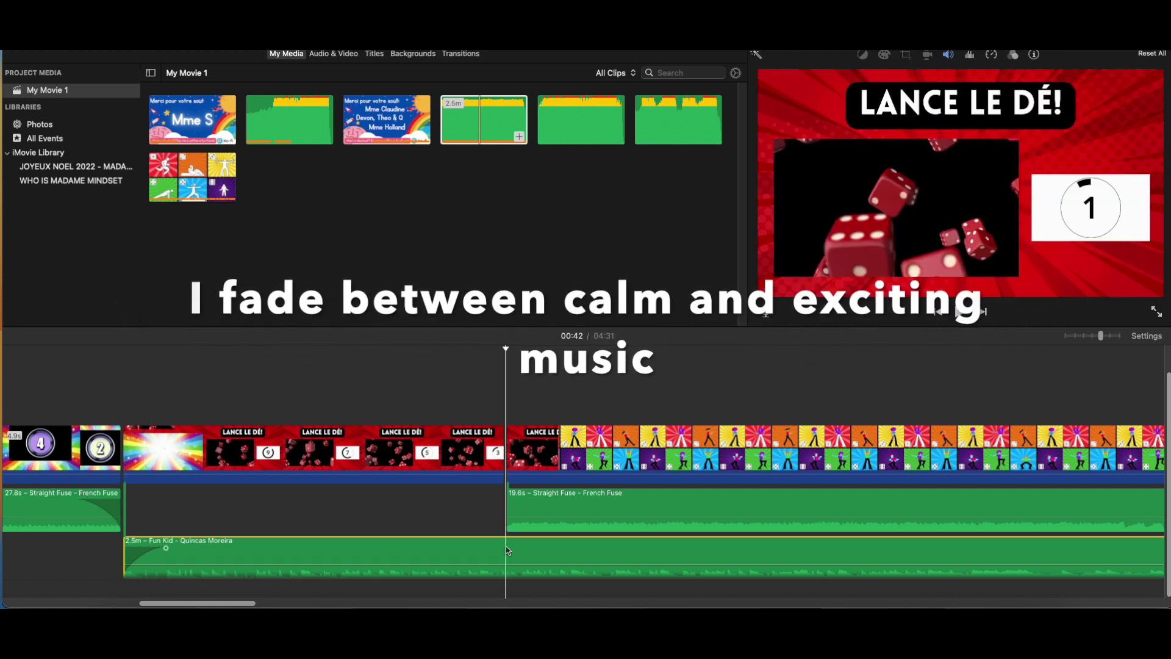
key(super+b)
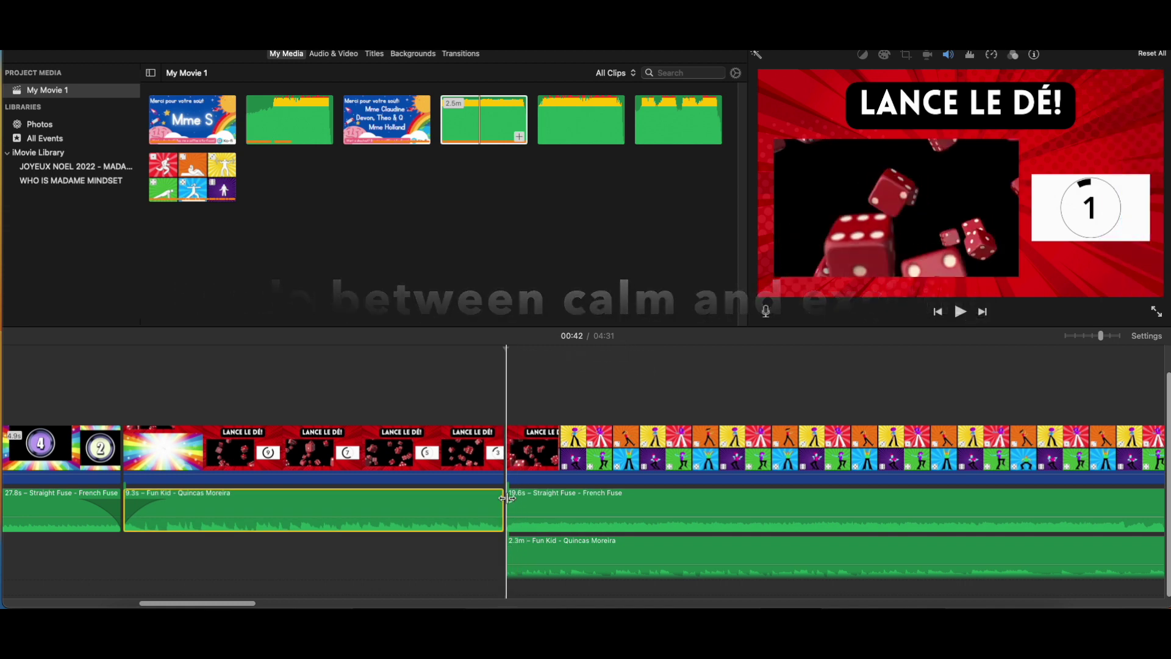
drag(501, 503, 548, 501)
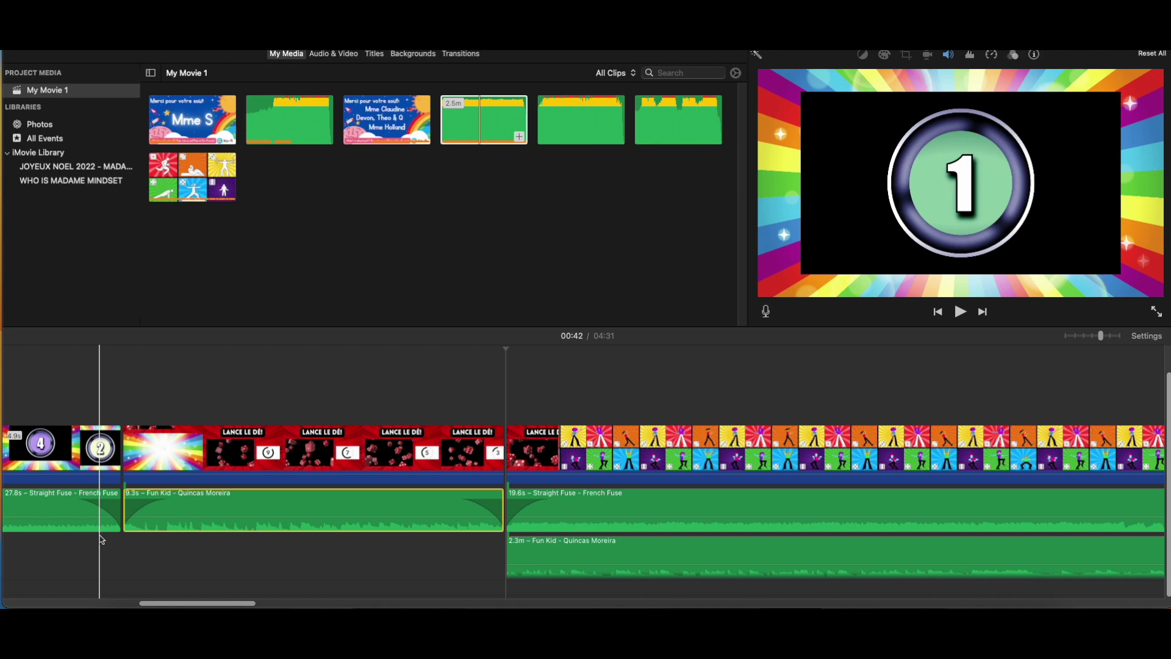
Cut the leftover 2.3-minute Fun Kid piece from beneath the second Straight Fuse clip.
click(100, 536)
click(464, 416)
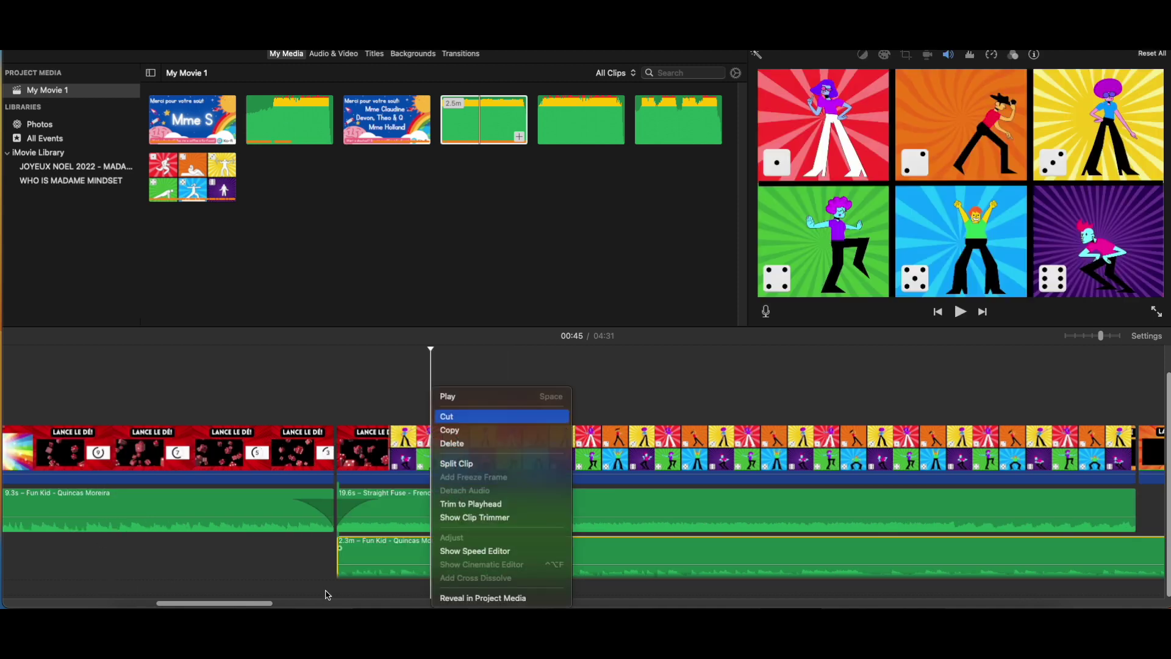
Paste the cut Fun Kid piece and lay it beneath the following dice-roll sections, splitting it where each section ends, such as 2:09.
drag(254, 601, 356, 601)
click(129, 562)
key(super+v)
drag(870, 603, 690, 604)
drag(480, 508, 563, 506)
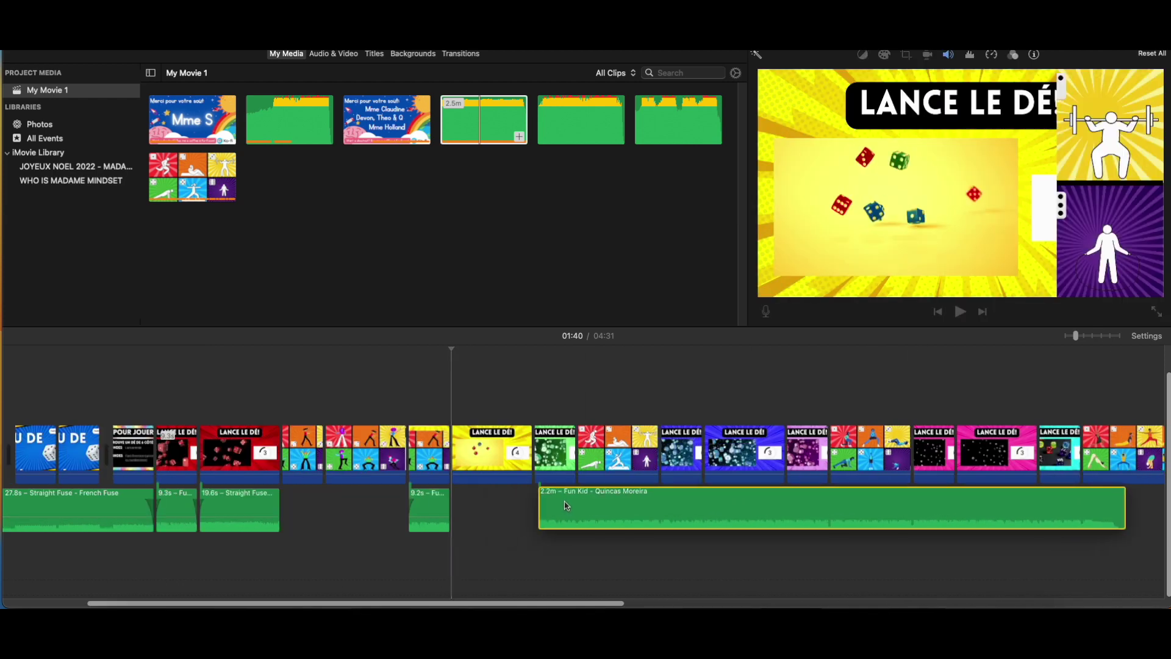
key(super+b)
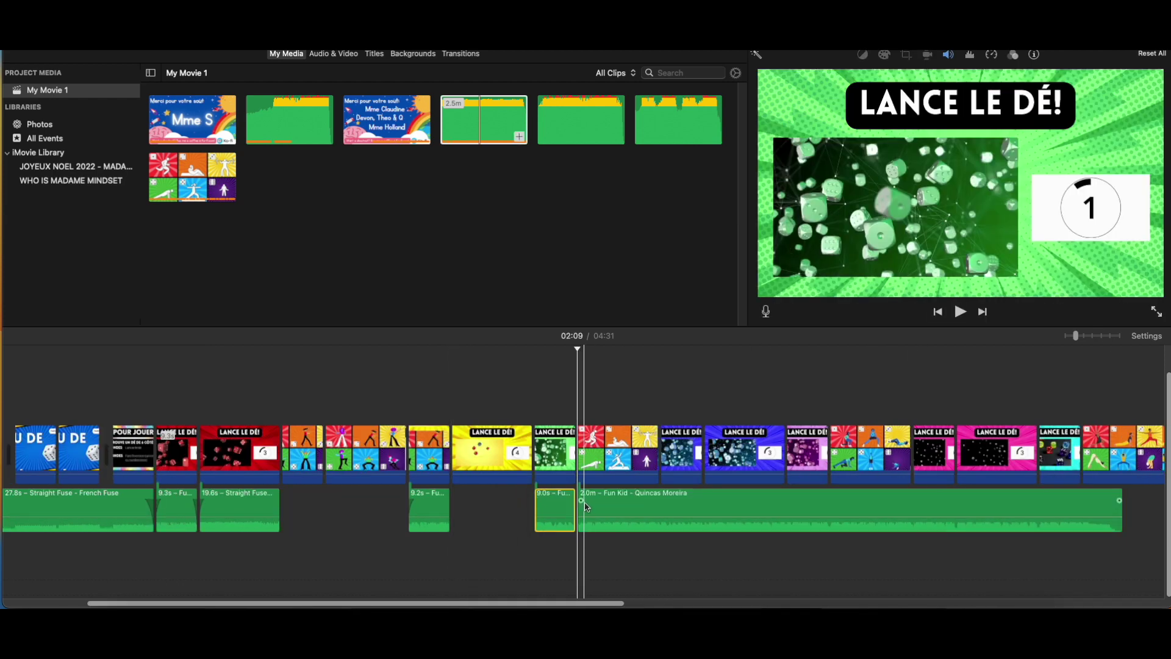
drag(621, 509, 706, 512)
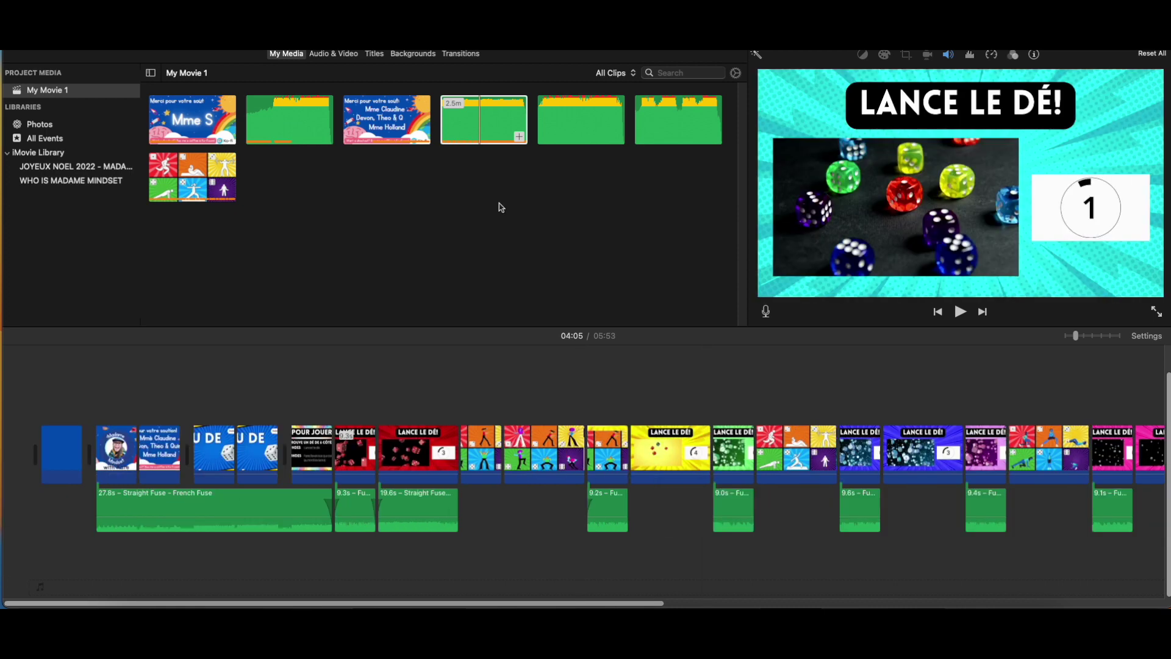
Place a 19.7-second piece of Rewind beneath the dance section between two Fun Kid clips and lower its volume to about 28%.
drag(561, 112, 546, 567)
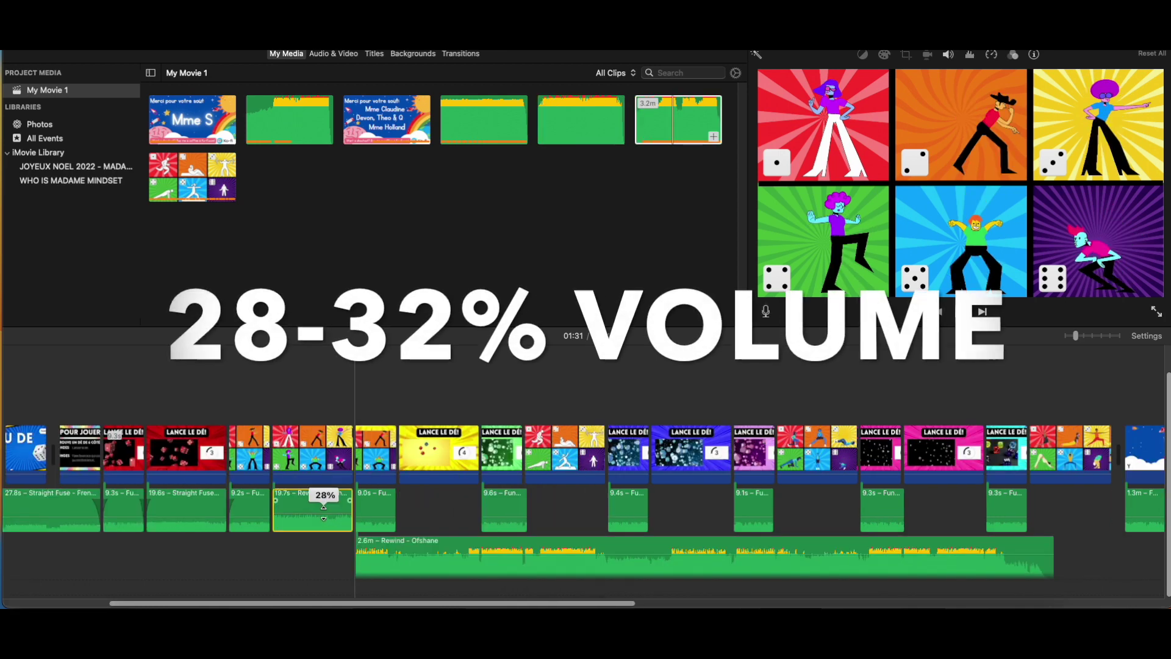
drag(324, 506, 324, 512)
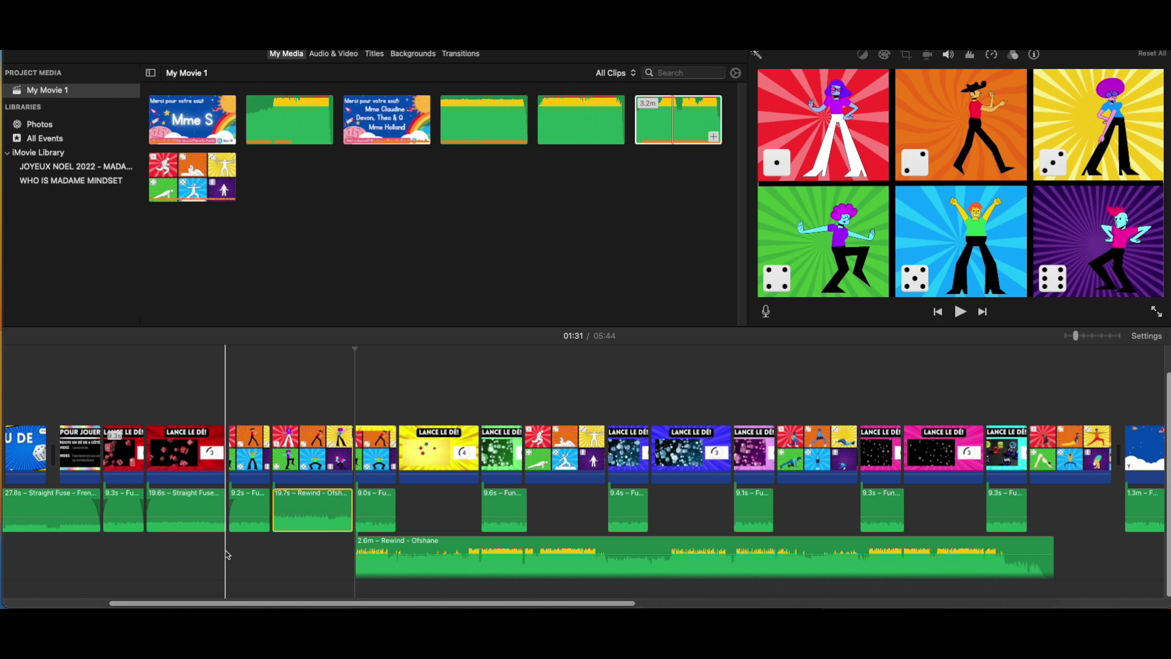
click(235, 552)
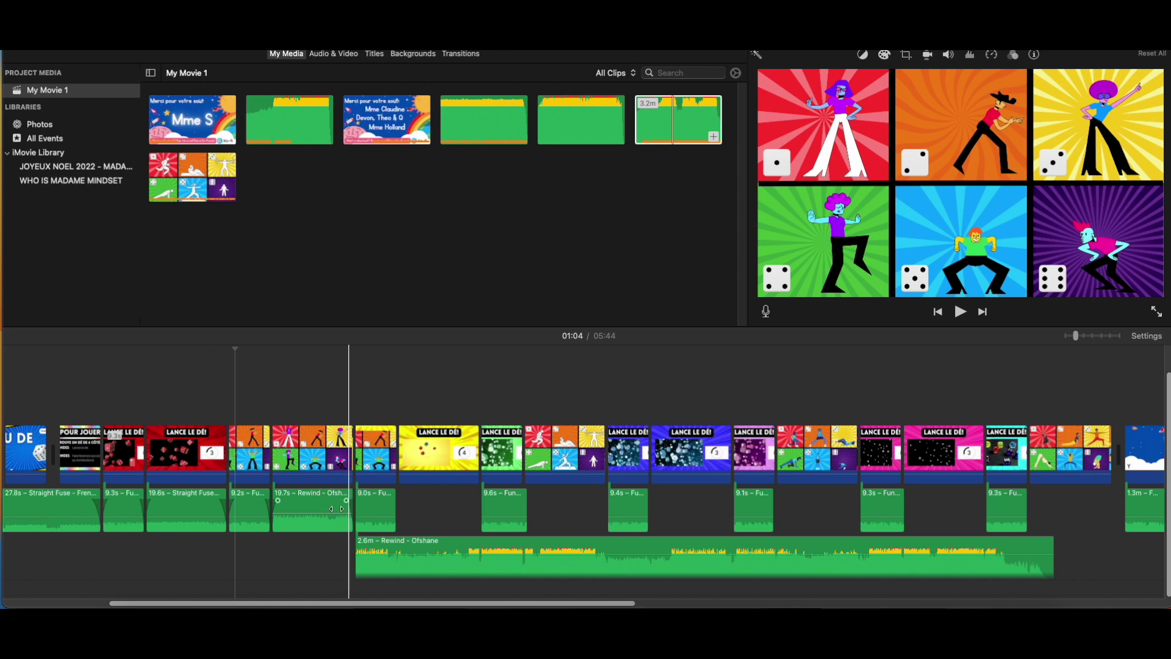
click(211, 549)
key(space)
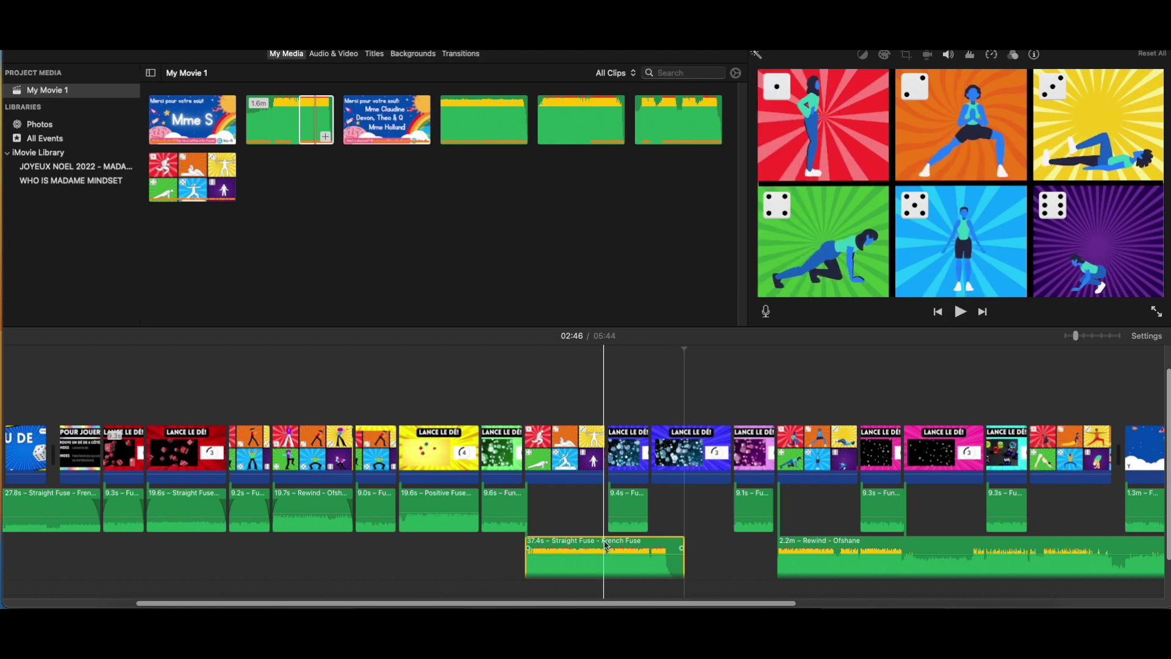
Shorten Straight Fuse to 19.7 seconds beneath the exercise section following the green dice roll, and play the Positive Fuse section from about 1:55.
key(super+z)
key(super+z)
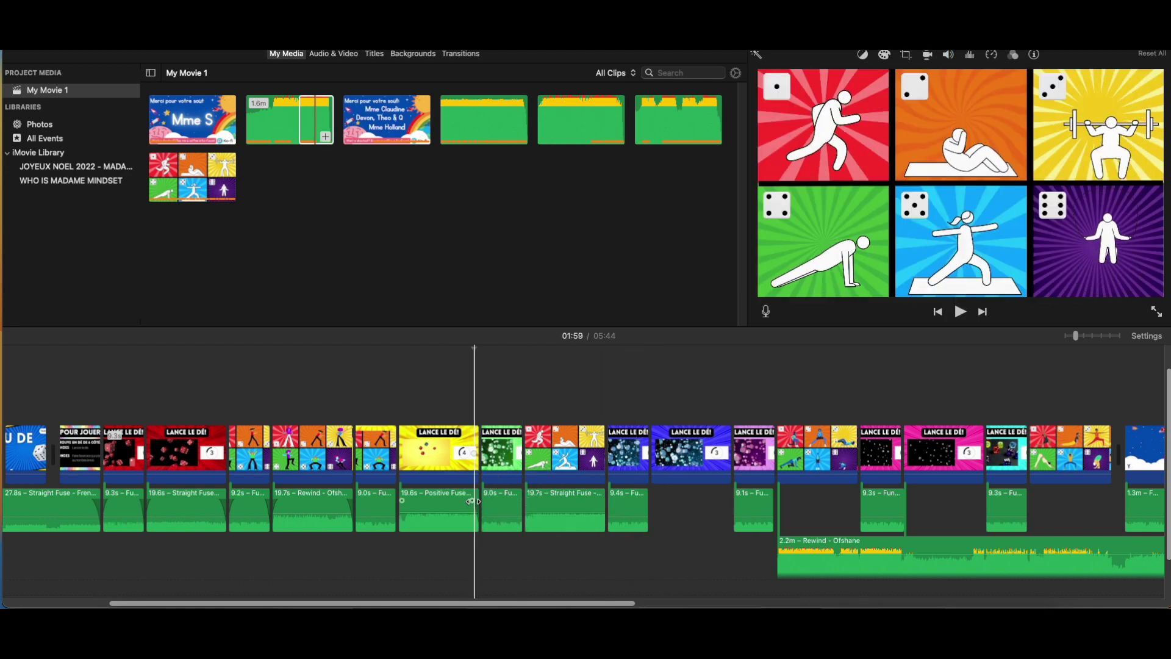
key(space)
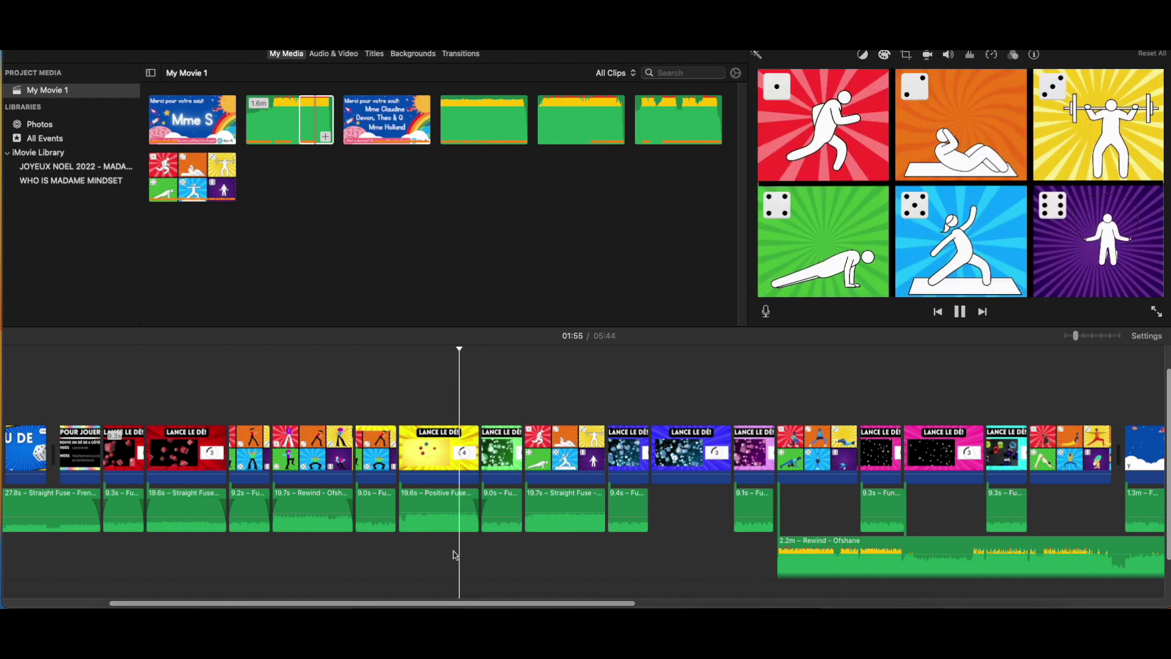
Fill the following activity sections with 19.6-second clips of Rewind and Positive Fuse, alternating them with the Fun Kid clips.
key(super+shift+z)
key(super+shift+z)
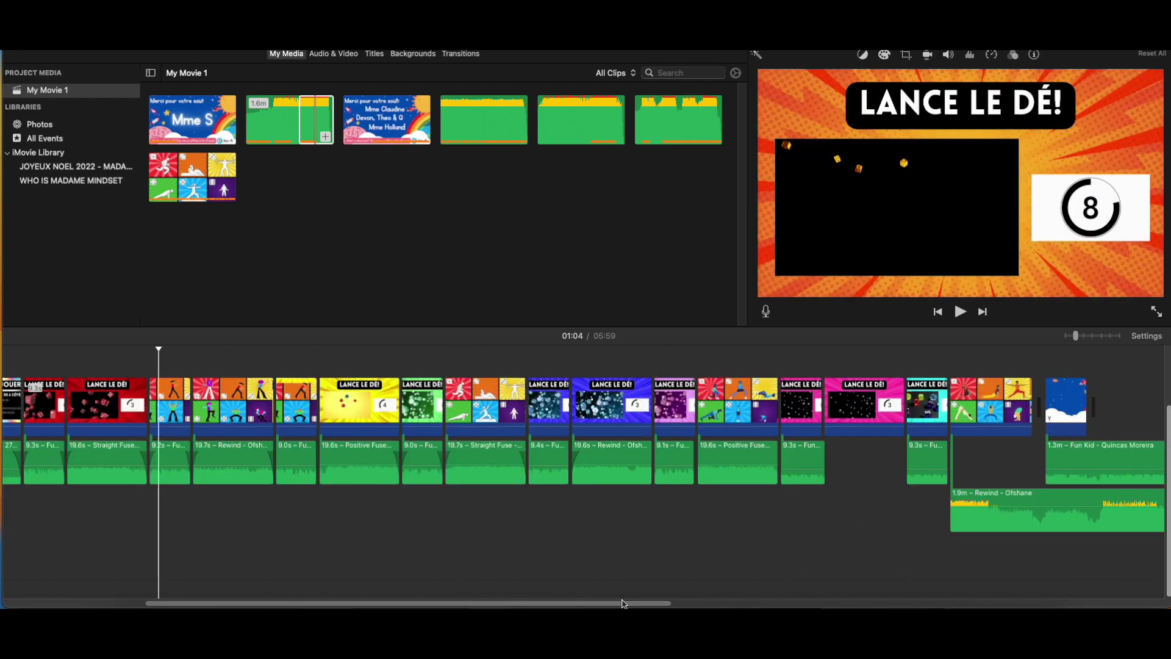
drag(639, 604, 760, 603)
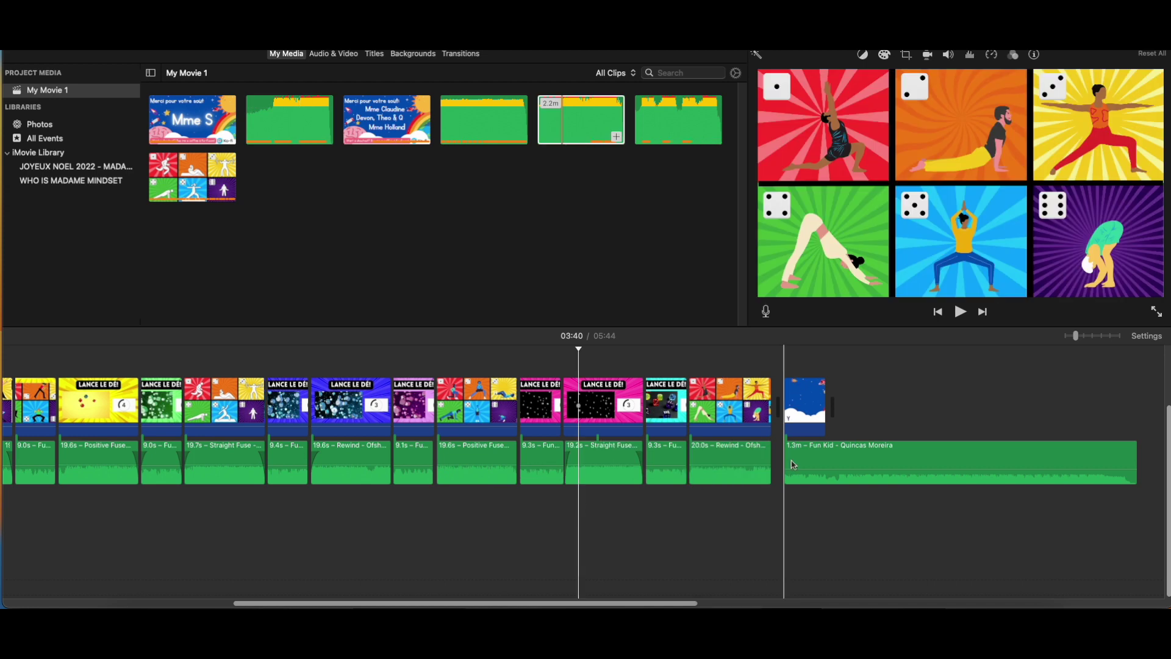
Replace the last Rewind and Straight Fuse clips with Sunset Dream, starting beneath the pink dice-roll section.
click(738, 452)
key(Delete)
click(614, 460)
key(Delete)
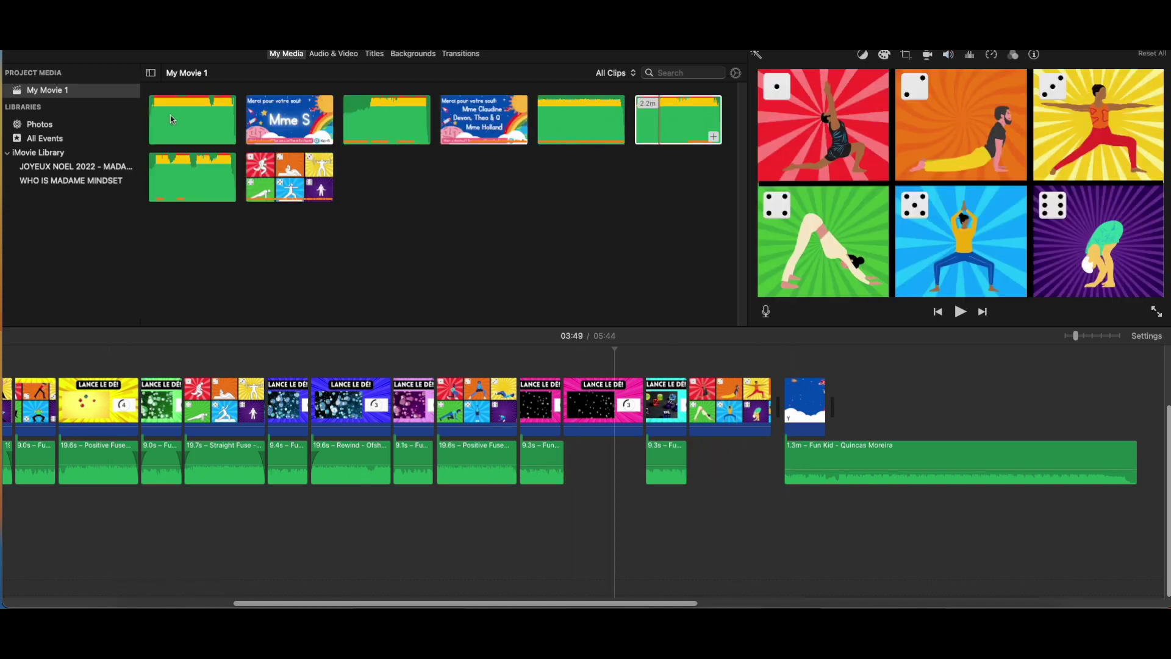
drag(172, 119, 562, 551)
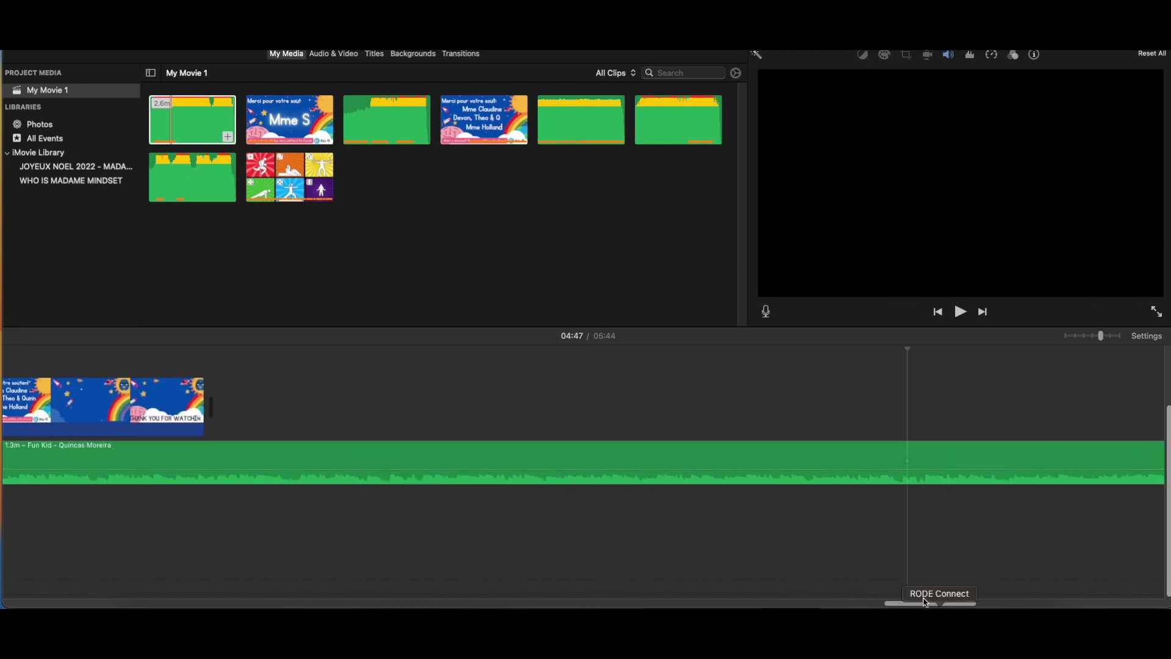
Extend Fun Kid to 9.2 seconds to meet Positive Fuse near 1:40, with a fade between the two tracks.
drag(926, 605, 32, 587)
scroll(53, 580, right, 15)
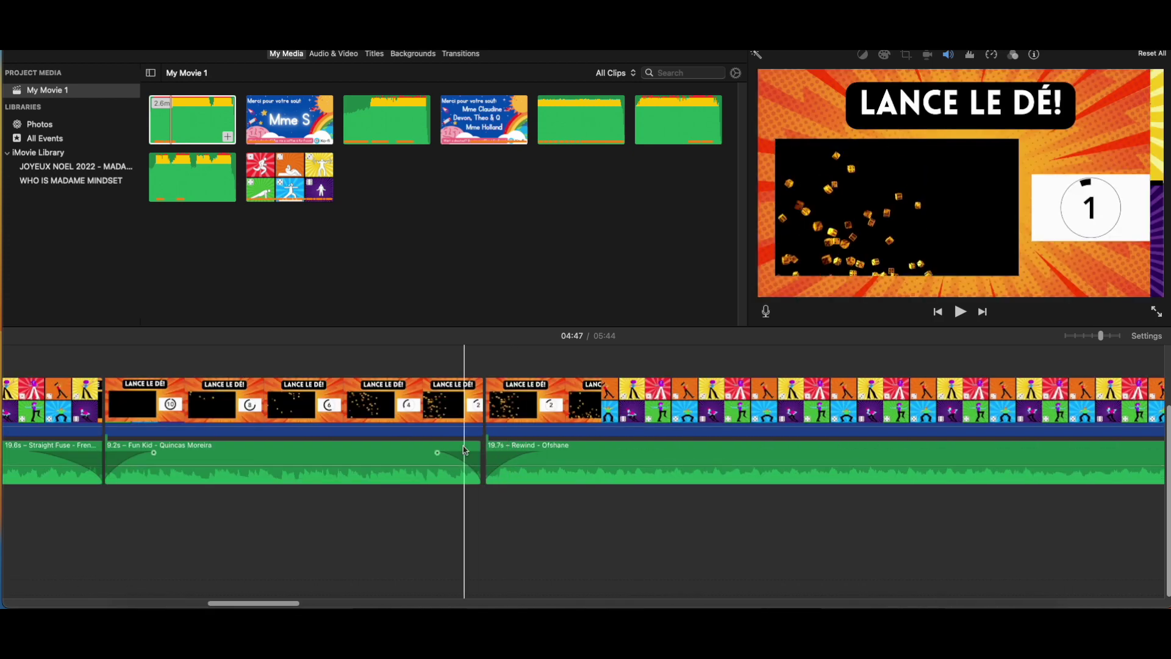
drag(263, 603, 365, 593)
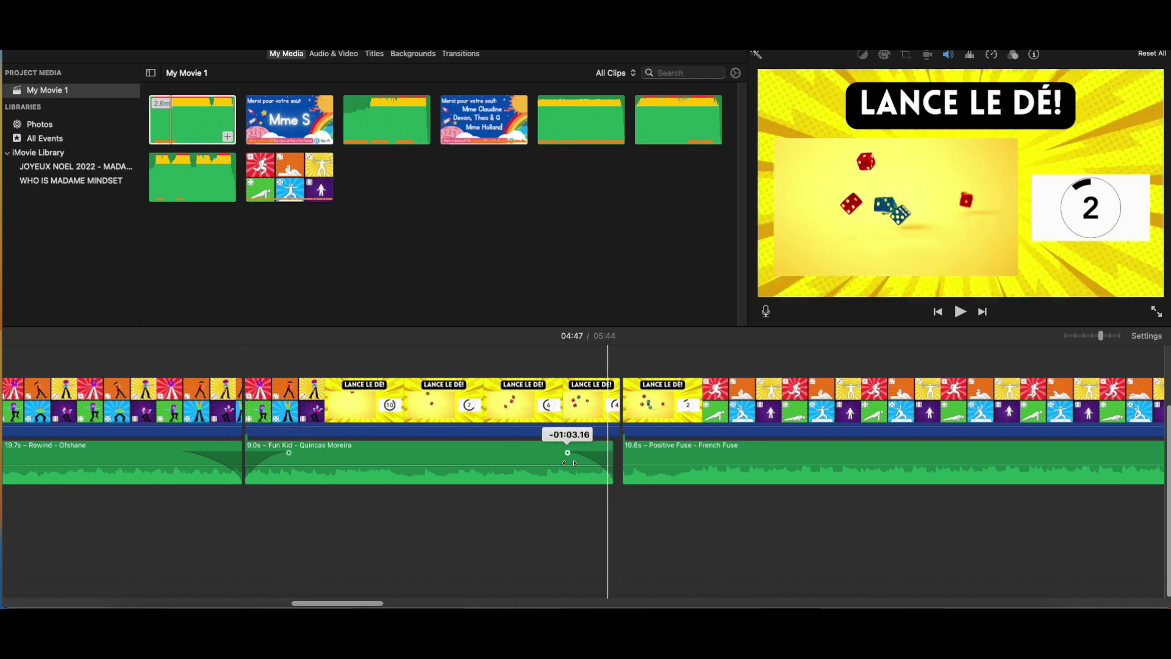
scroll(569, 462, right, 10)
drag(365, 460, 370, 460)
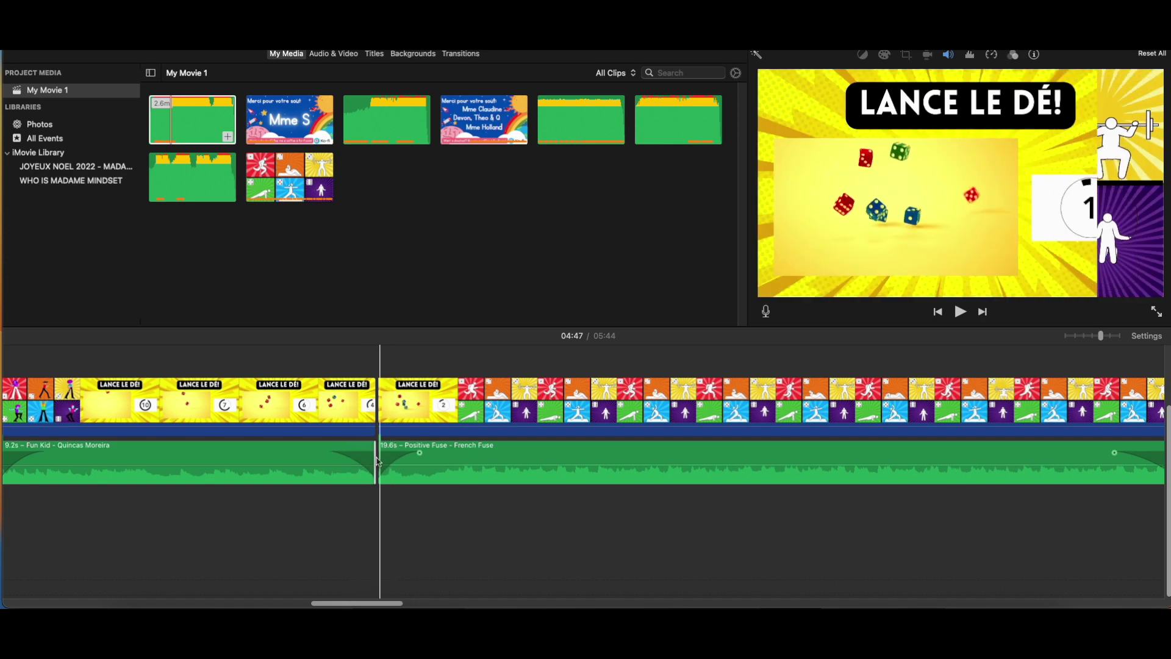
click(339, 480)
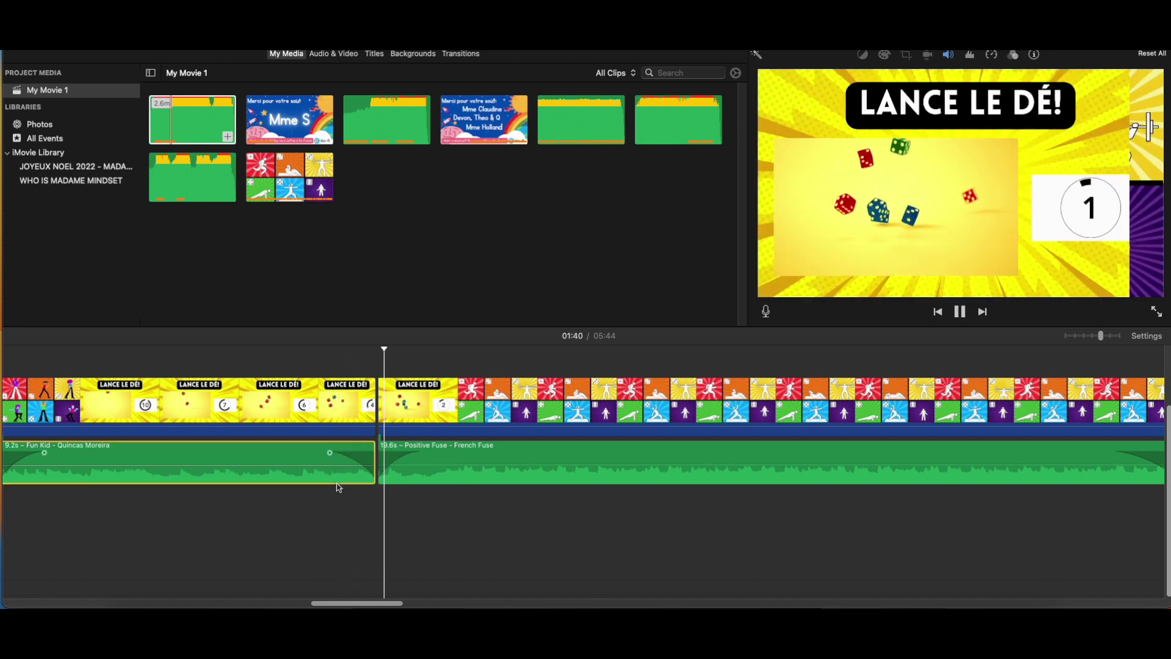
key(space)
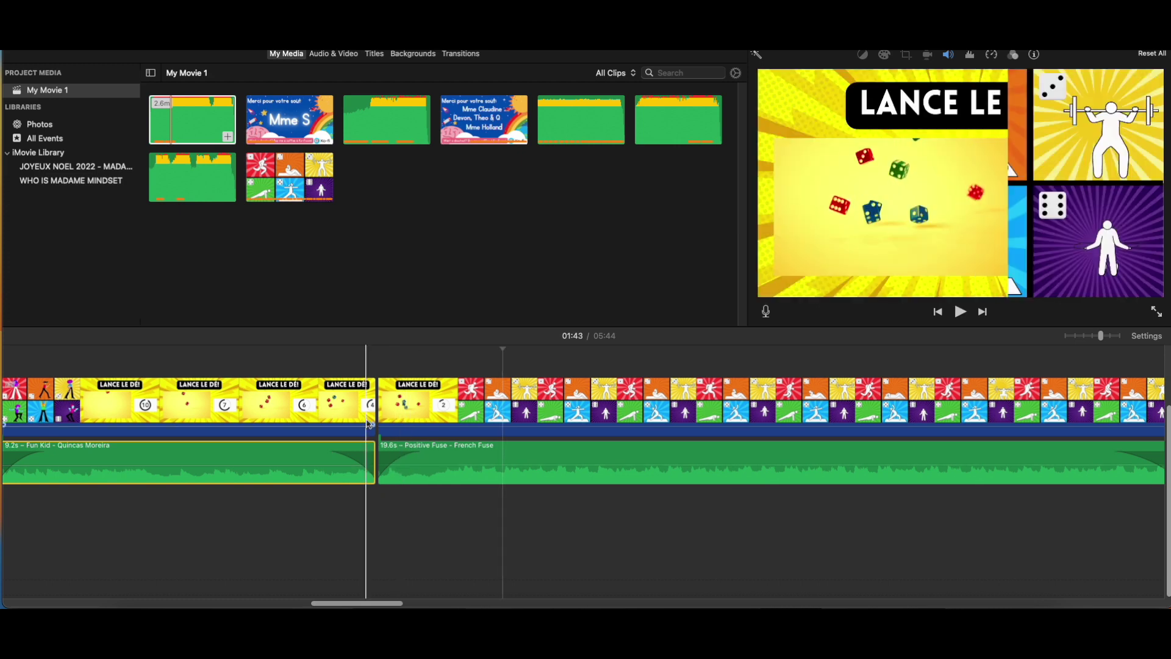
Extend the Fun Kid clips in the blue and purple dice-roll sections to 9.6 and 9.4 seconds, closing the gaps before the next tracks.
scroll(488, 464, right, 10)
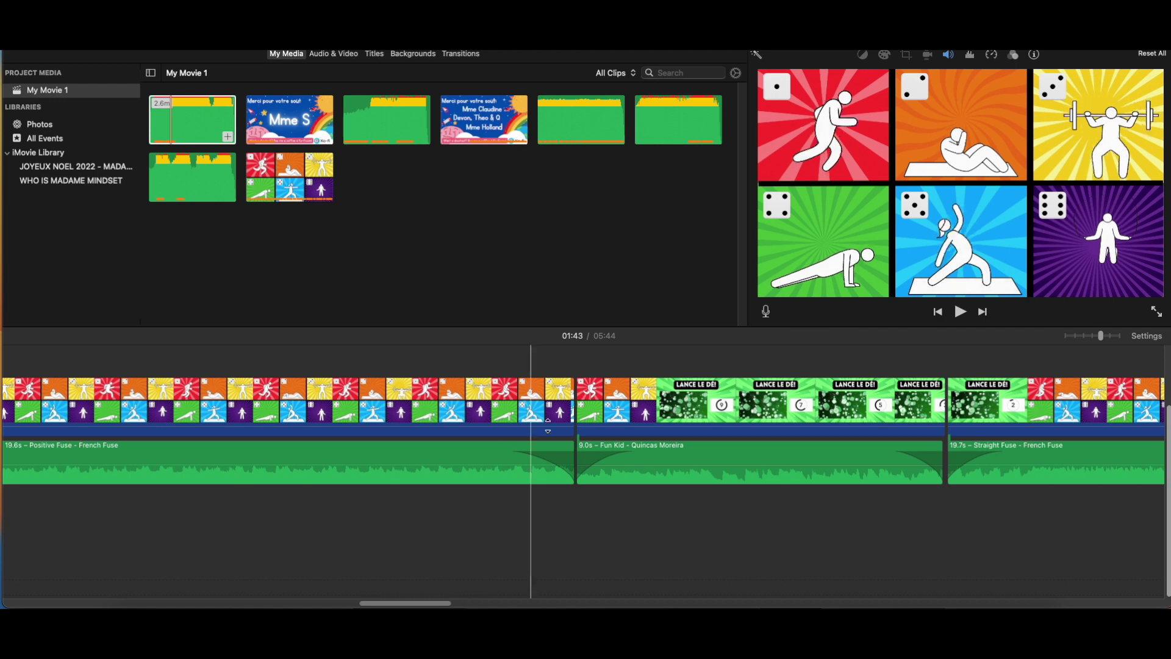
scroll(506, 471, right, 10)
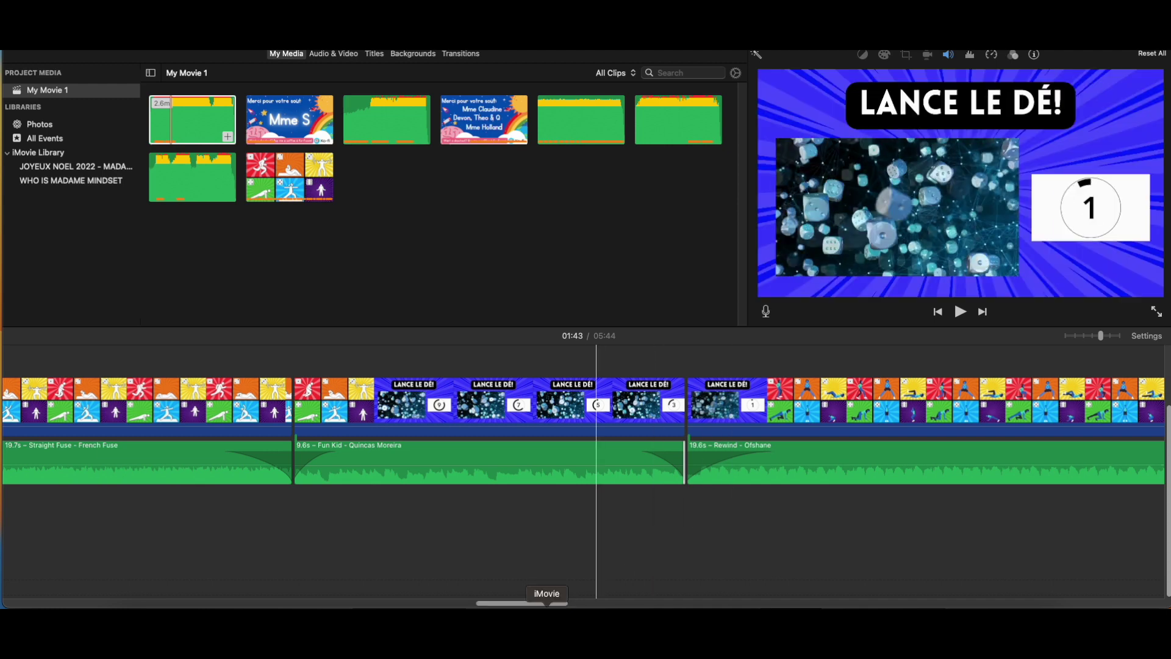
drag(535, 605, 605, 604)
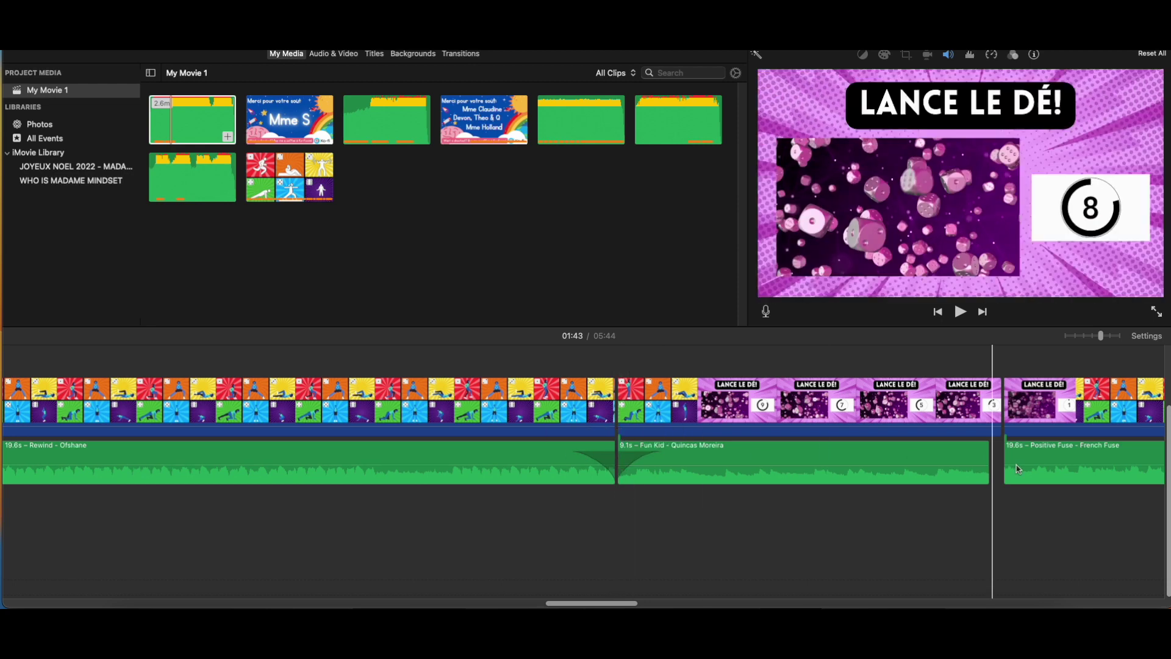
drag(989, 476, 1001, 474)
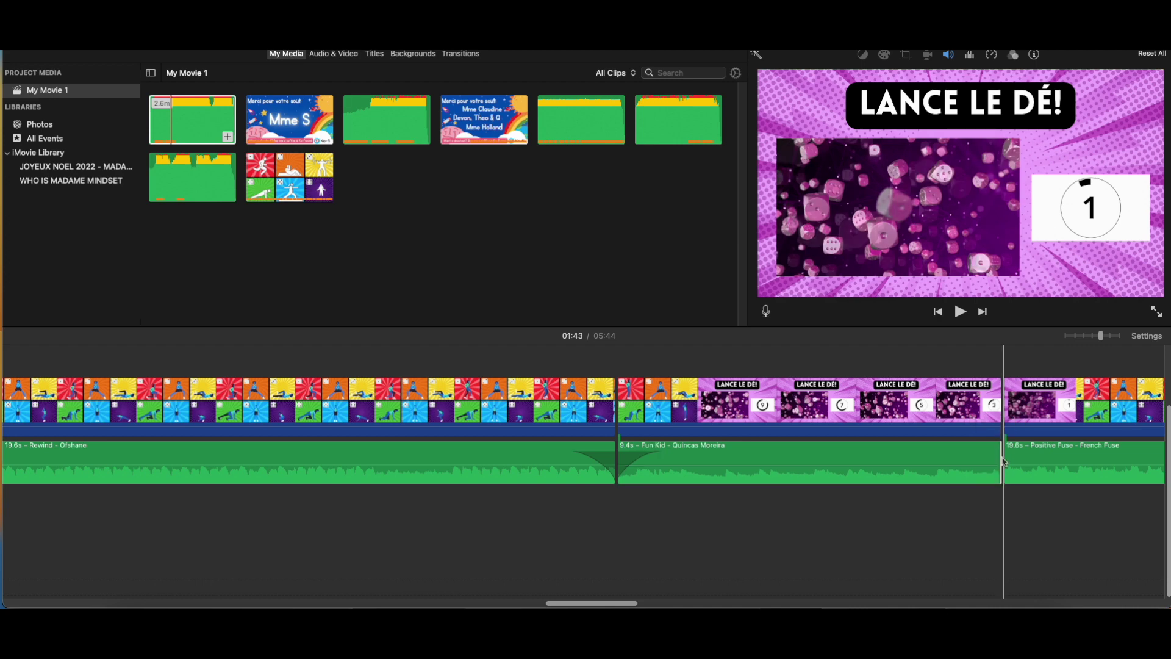
scroll(972, 455, right, 10)
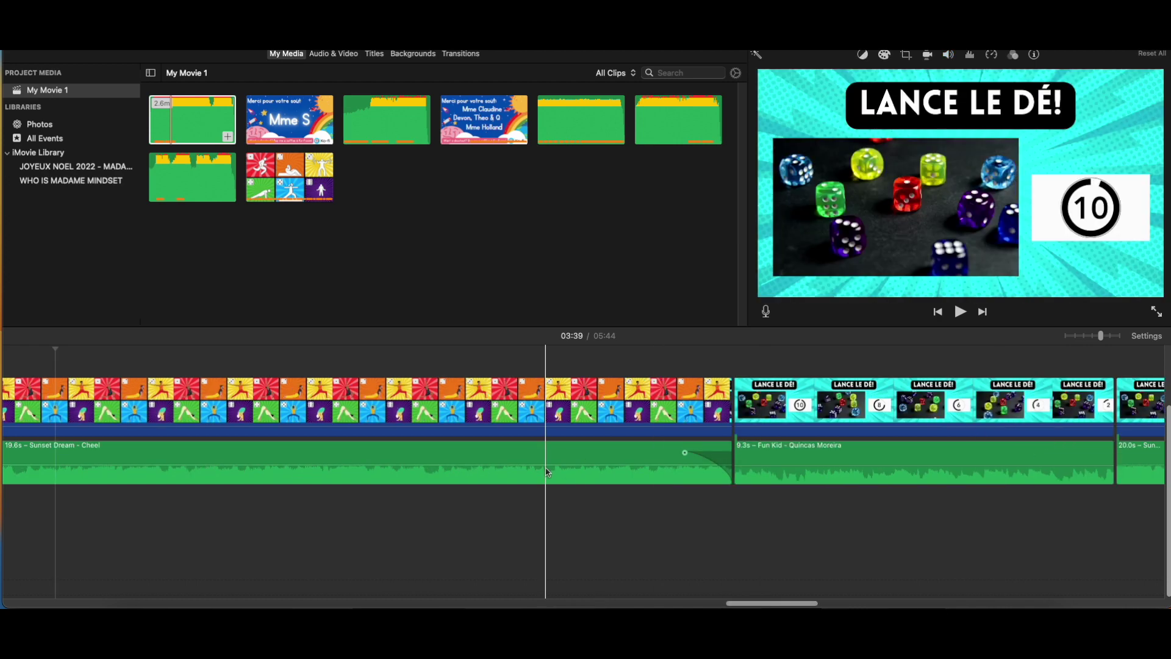
Fade out the last Sunset Dream clip before the closing thank-you screen and play the ending.
click(550, 471)
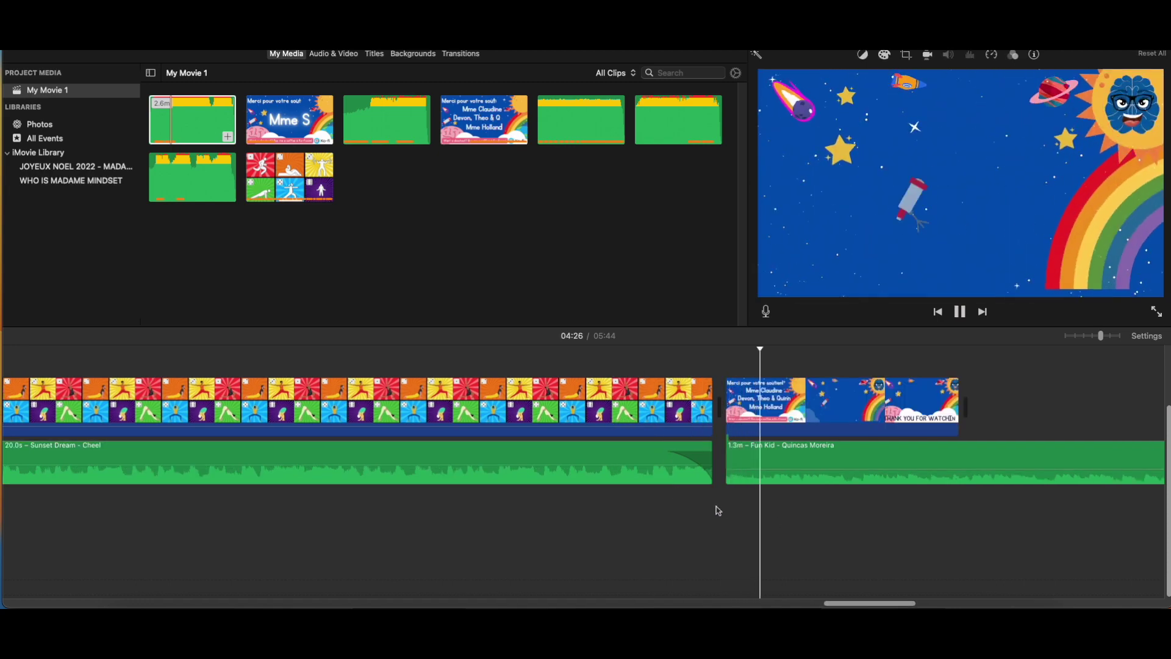
key(space)
scroll(584, 431, left, 15)
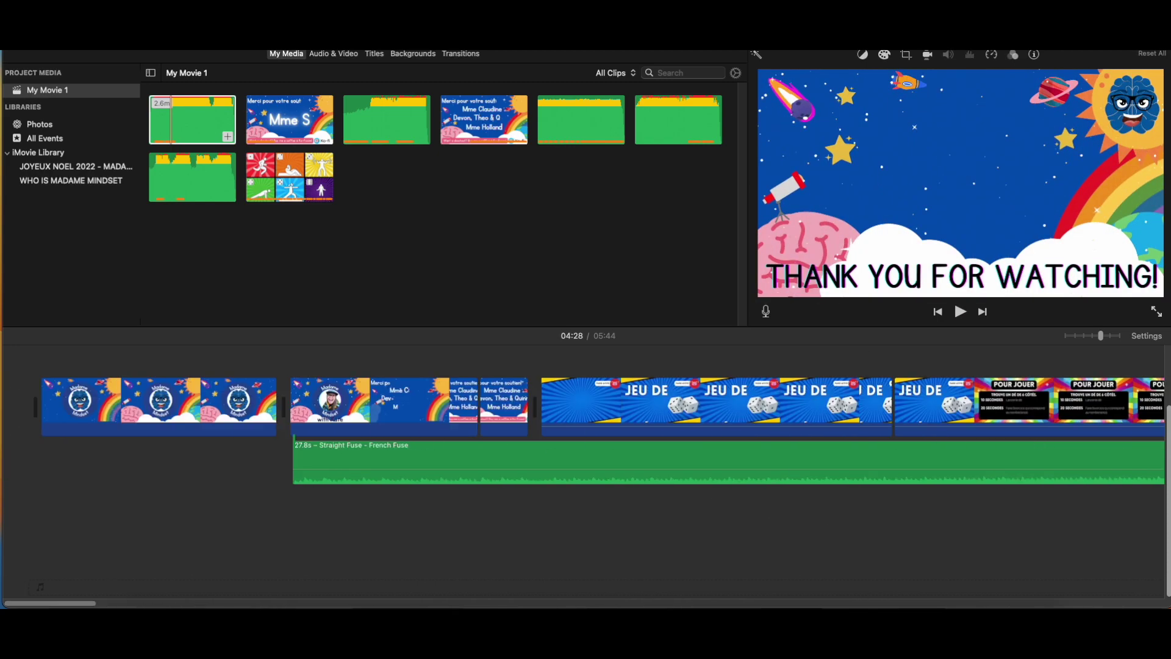